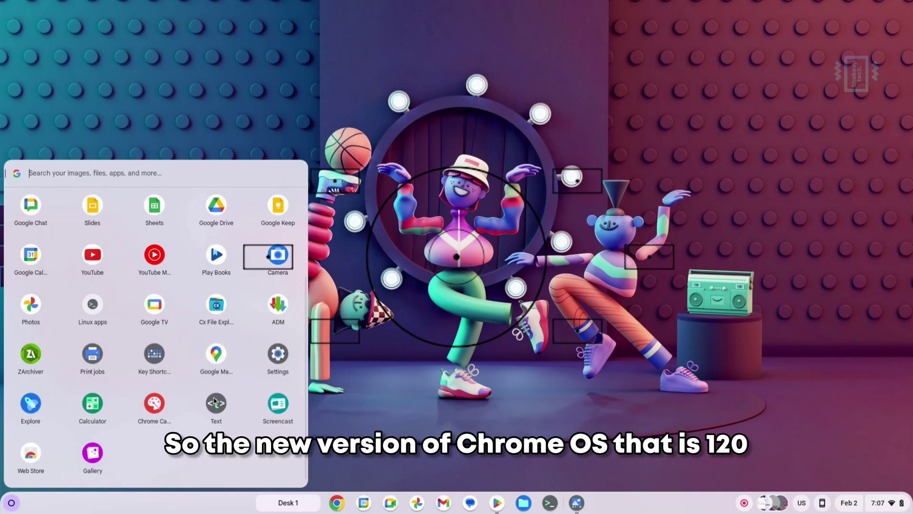
Open the About ChromeOS page in Settings, showing version 120.0.6099.235, and check for updates
{"action": "left_click", "coordinate": [286, 358]}
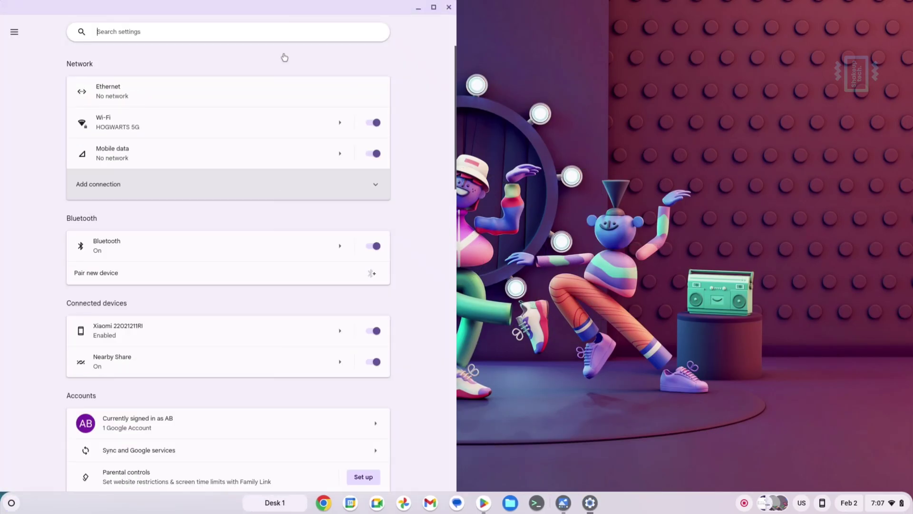
{"action": "left_click_drag", "start_coordinate": [239, 7], "coordinate": [450, 10]}
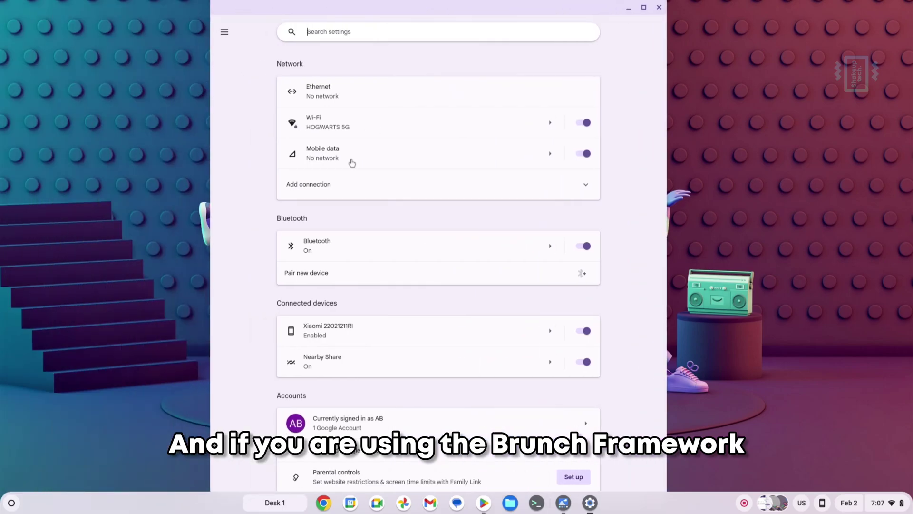
{"action": "left_click", "coordinate": [225, 31]}
{"action": "left_click", "coordinate": [252, 314]}
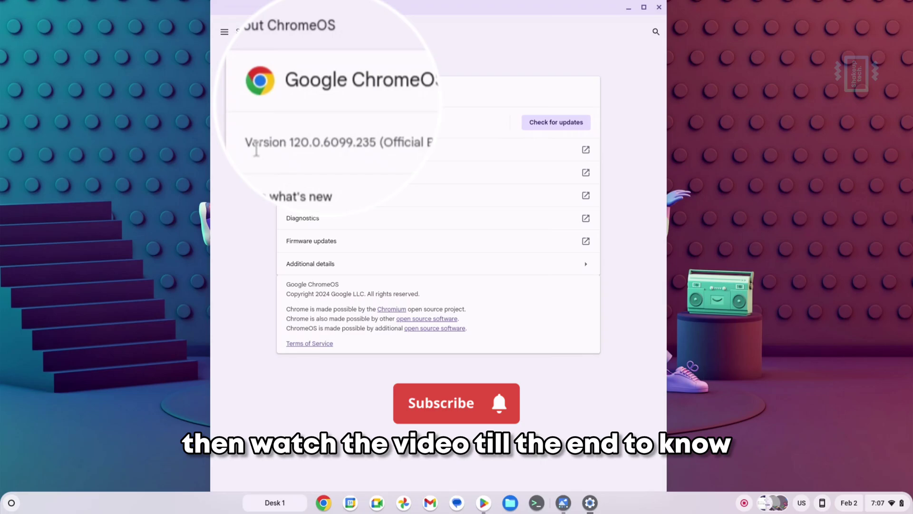
{"action": "left_click", "coordinate": [573, 127]}
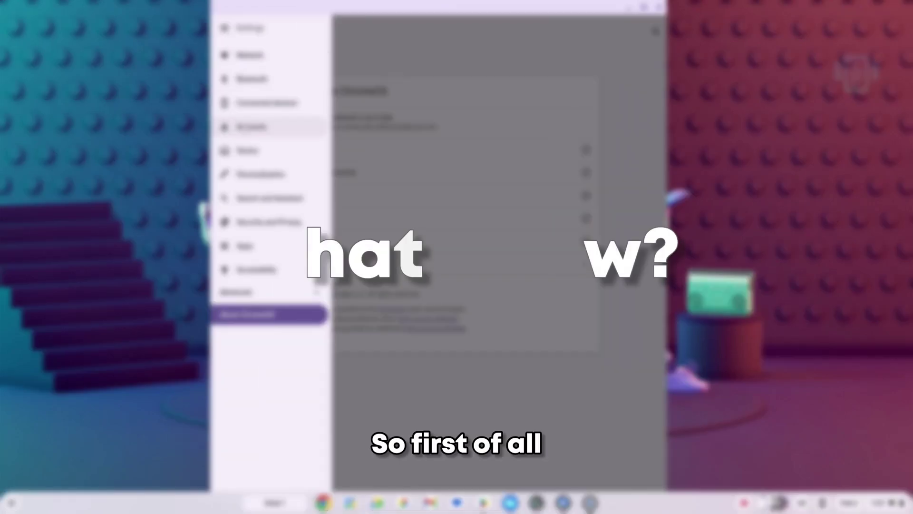
Open the Logitech M350 mouse settings under Device and keep Left button as primary
{"action": "left_click", "coordinate": [254, 157]}
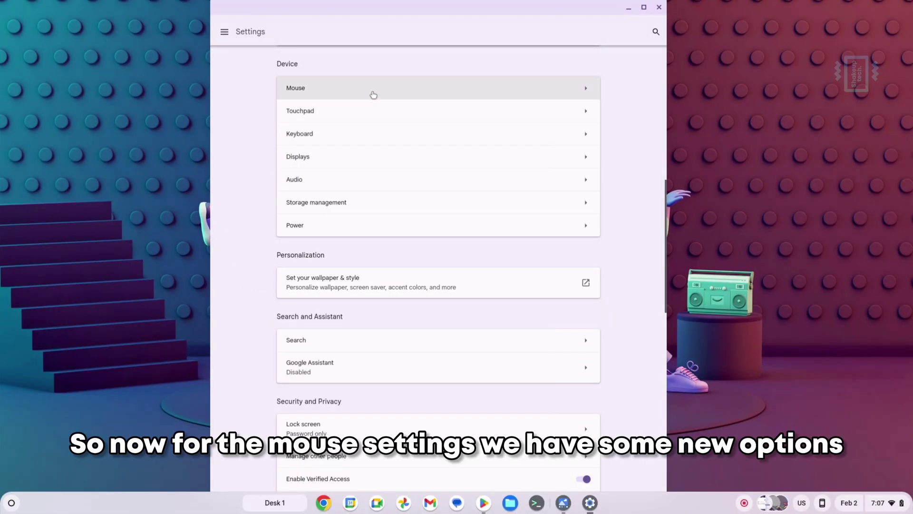
{"action": "left_click", "coordinate": [374, 95]}
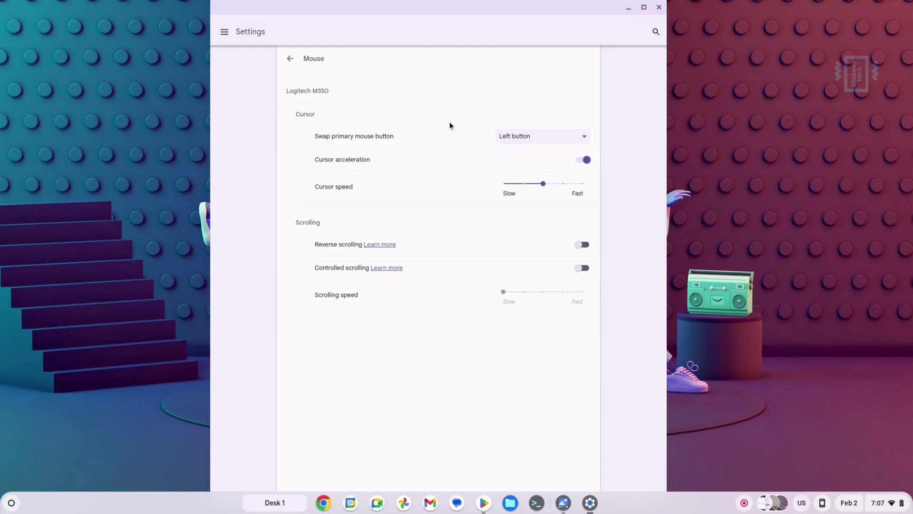
{"action": "left_click", "coordinate": [524, 137]}
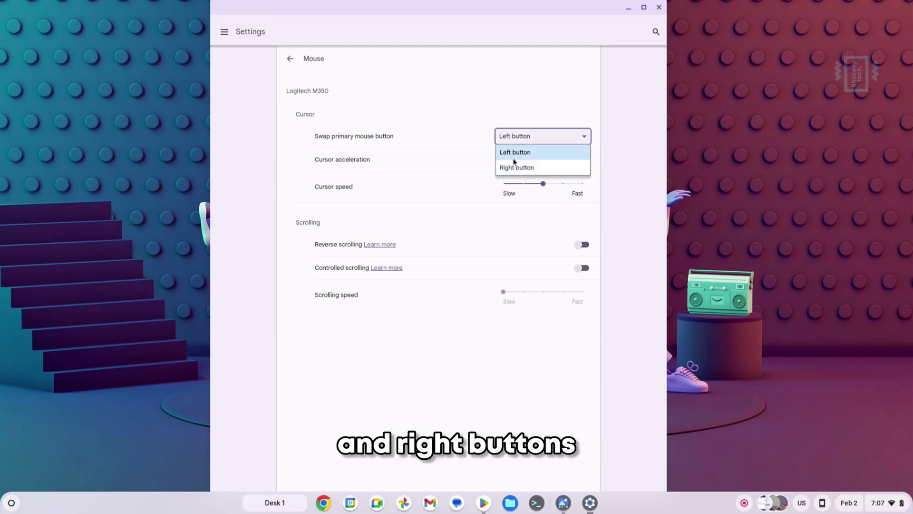
{"action": "left_click", "coordinate": [458, 118]}
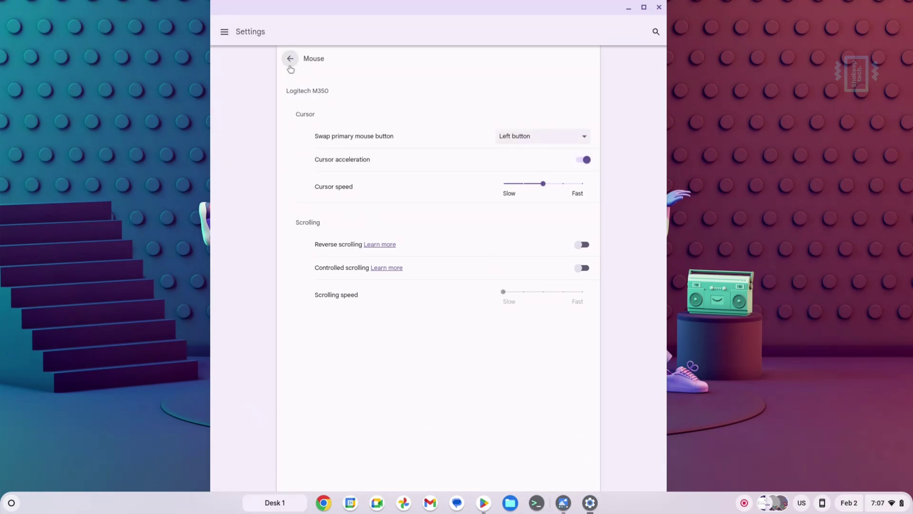
Browse the Keyboard, Customize keyboard keys and Touchpad settings pages in turn
{"action": "left_click", "coordinate": [290, 67]}
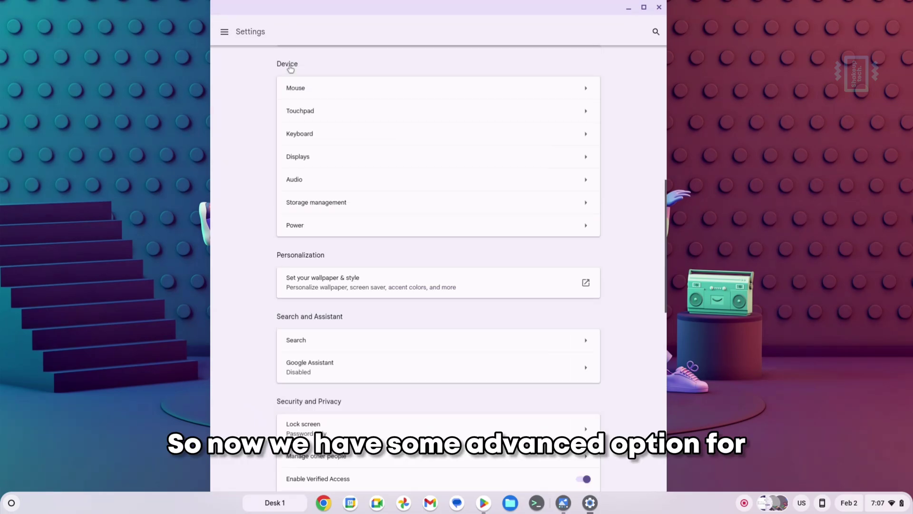
{"action": "left_click", "coordinate": [317, 135]}
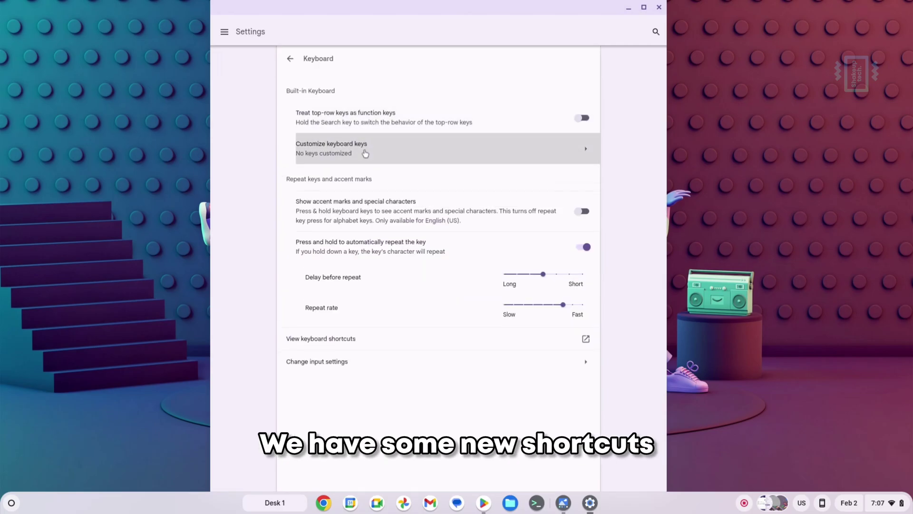
{"action": "left_click", "coordinate": [365, 153]}
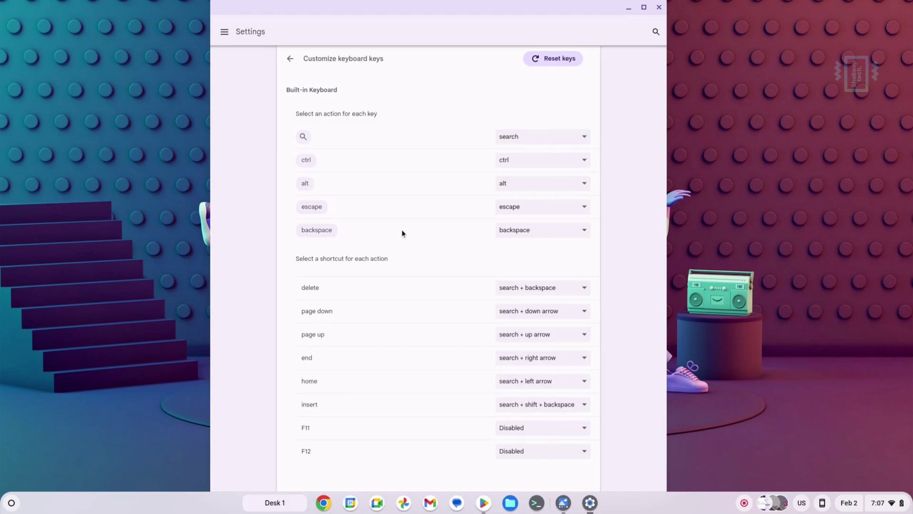
{"action": "left_click", "coordinate": [291, 59]}
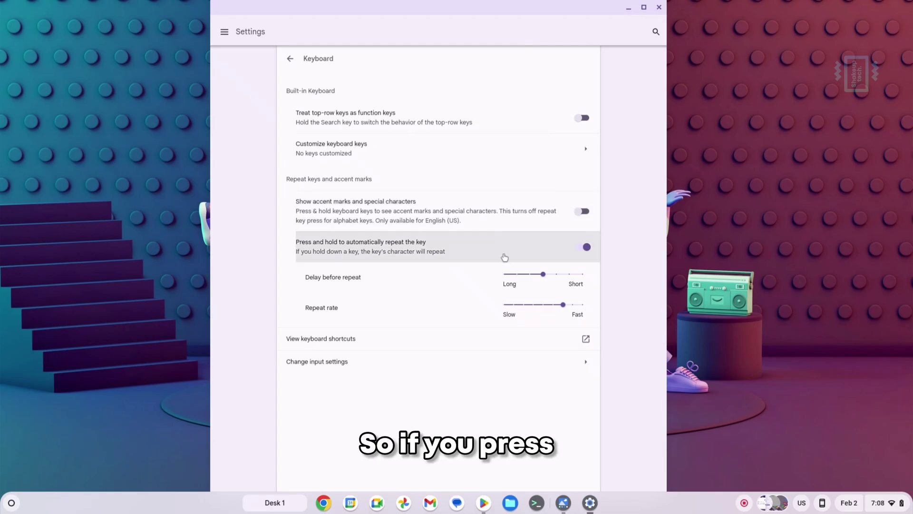
{"action": "left_click", "coordinate": [291, 59]}
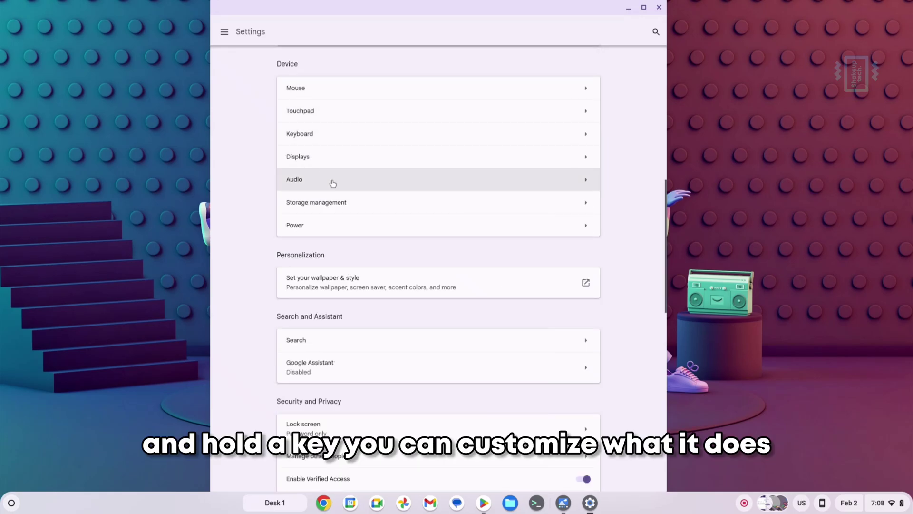
{"action": "left_click", "coordinate": [341, 118]}
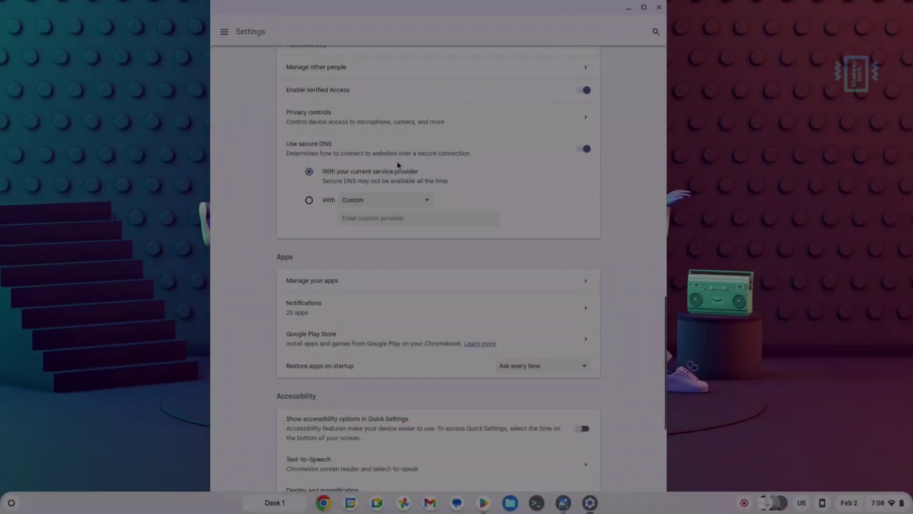
Open Battlegrounds India's app details from Manage your apps and select its App details text
{"action": "scroll", "coordinate": [397, 161], "scroll_direction": "down", "scroll_amount": 2}
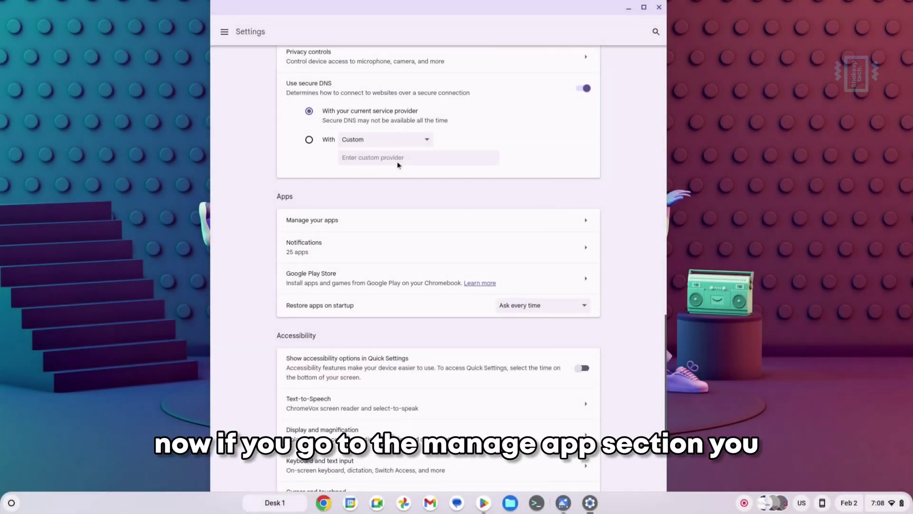
{"action": "left_click", "coordinate": [409, 224]}
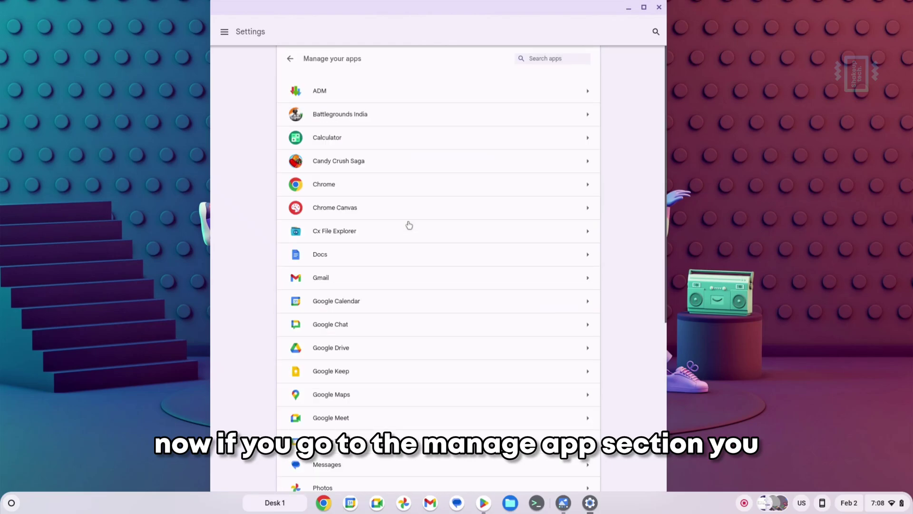
{"action": "left_click", "coordinate": [408, 118]}
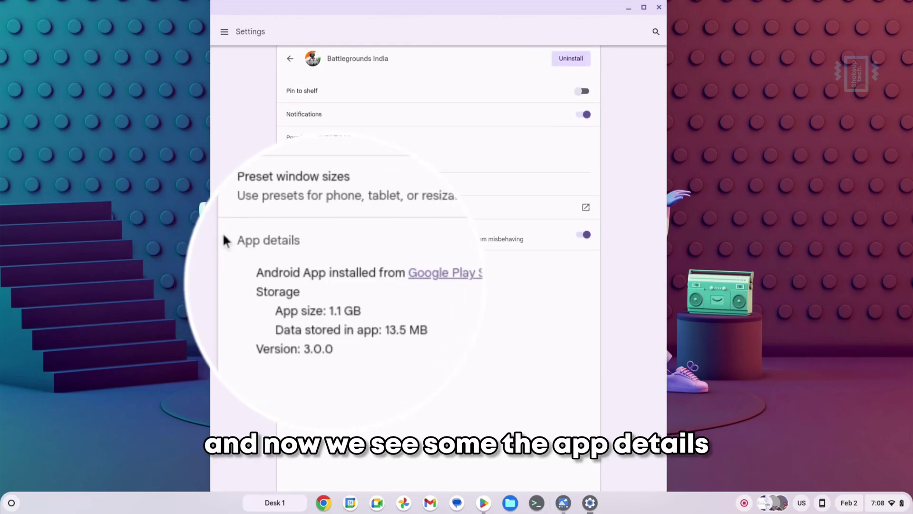
{"action": "left_click_drag", "start_coordinate": [281, 262], "coordinate": [395, 326]}
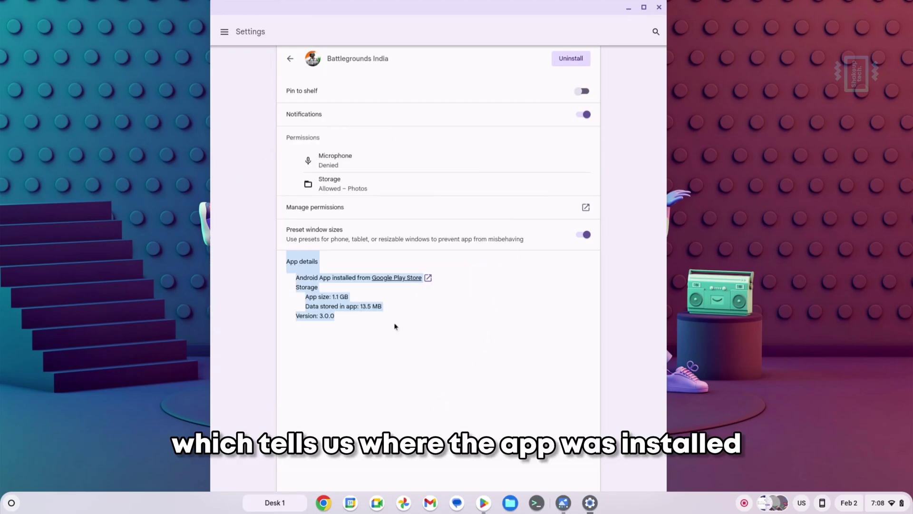
Visit Battlegrounds India's Google Play Store page, close it, then view Chrome Canvas's preinstalled Web App details
{"action": "left_click", "coordinate": [404, 281]}
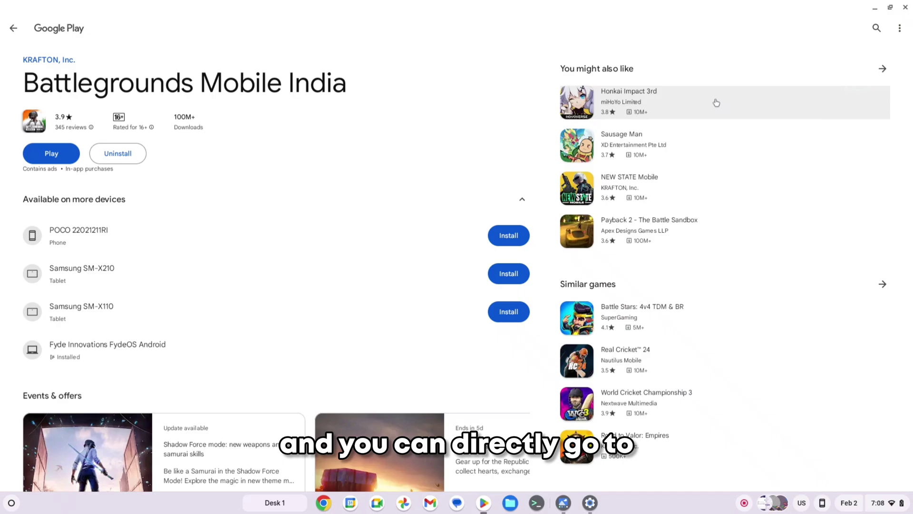
{"action": "left_click", "coordinate": [890, 7]}
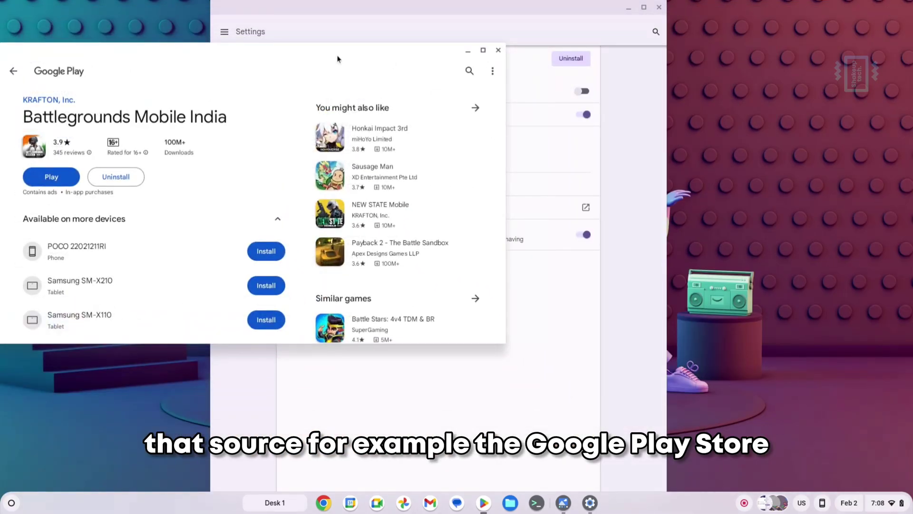
{"action": "left_click_drag", "start_coordinate": [412, 58], "coordinate": [600, 117]}
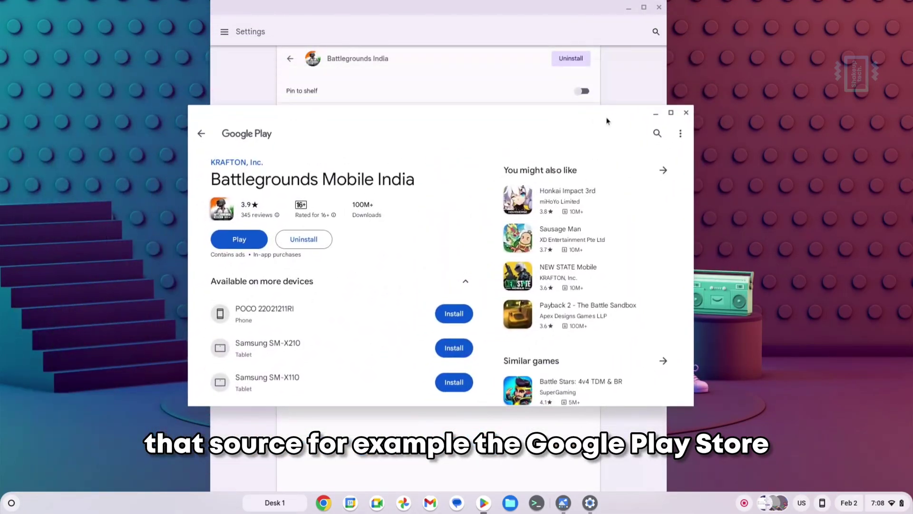
{"action": "left_click", "coordinate": [680, 110]}
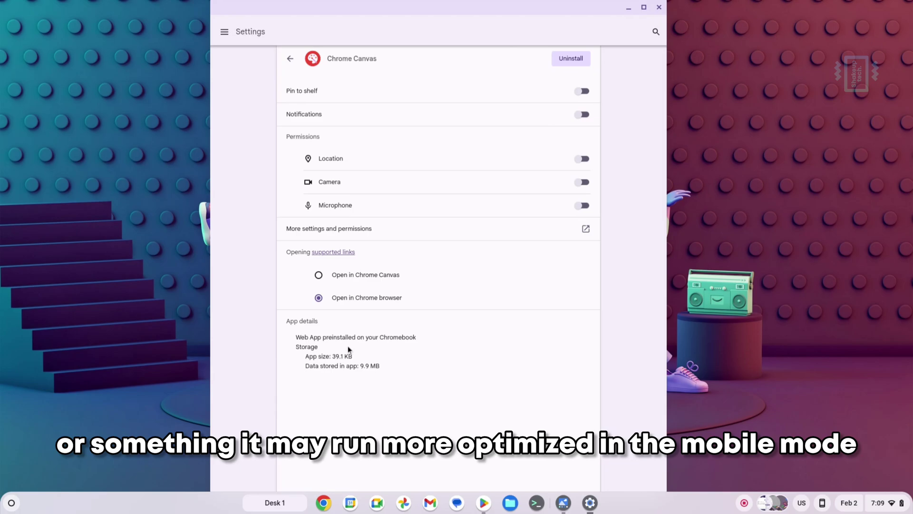
{"action": "left_click_drag", "start_coordinate": [288, 335], "coordinate": [416, 337]}
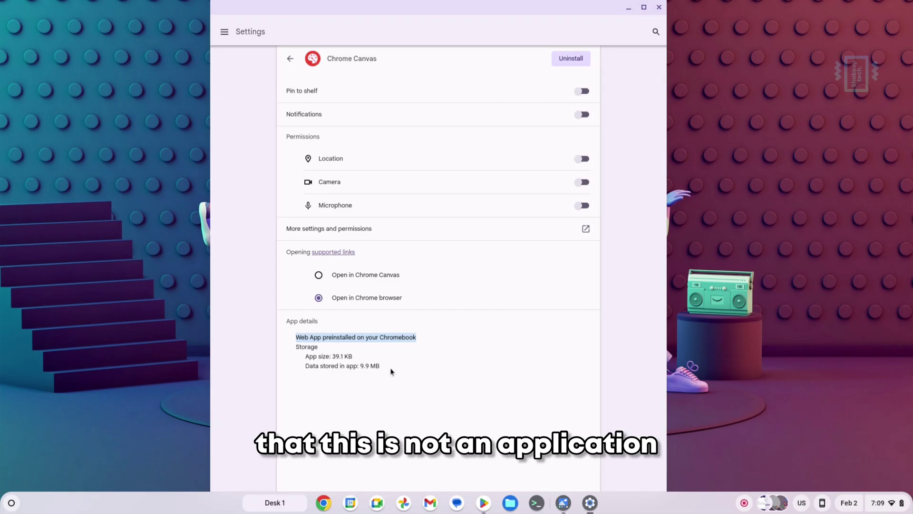
Send the Battlegrounds India screenshot in Downloads to your own phone via Nearby Share
{"action": "left_click", "coordinate": [391, 370]}
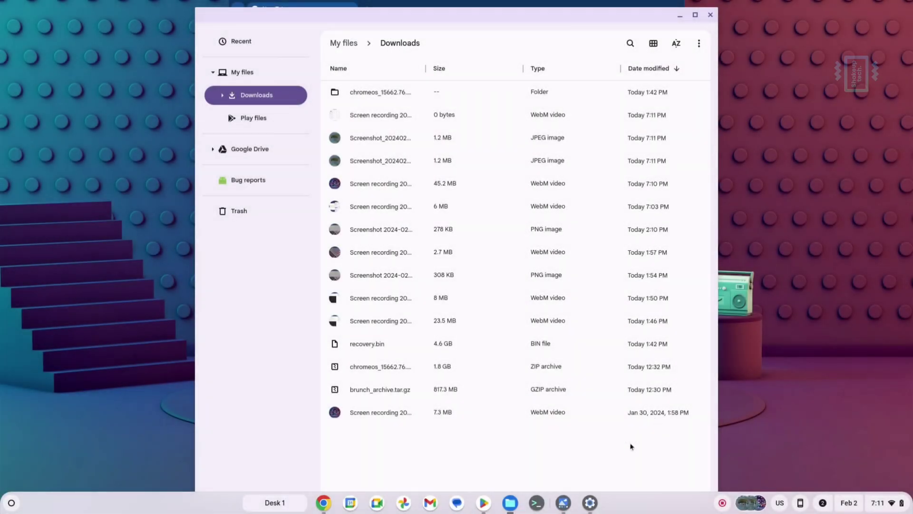
{"action": "left_click", "coordinate": [427, 145]}
{"action": "left_click", "coordinate": [586, 43]}
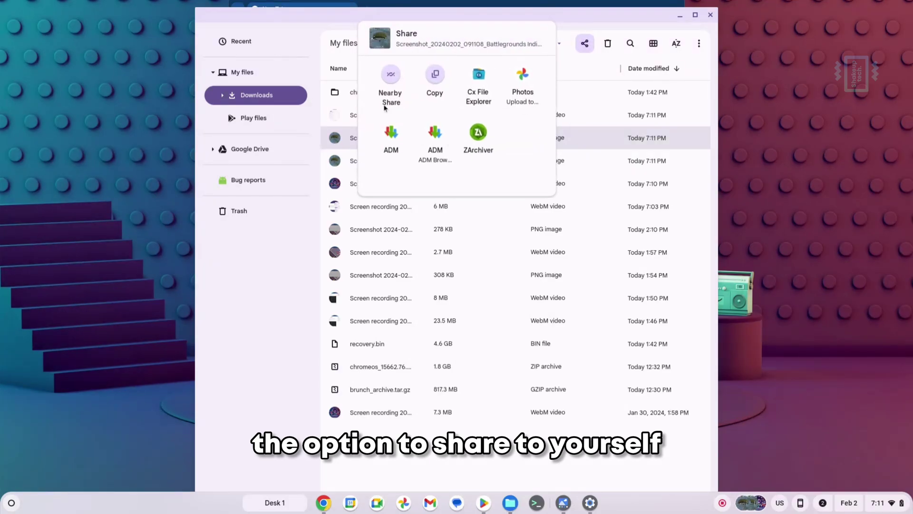
{"action": "left_click", "coordinate": [393, 80]}
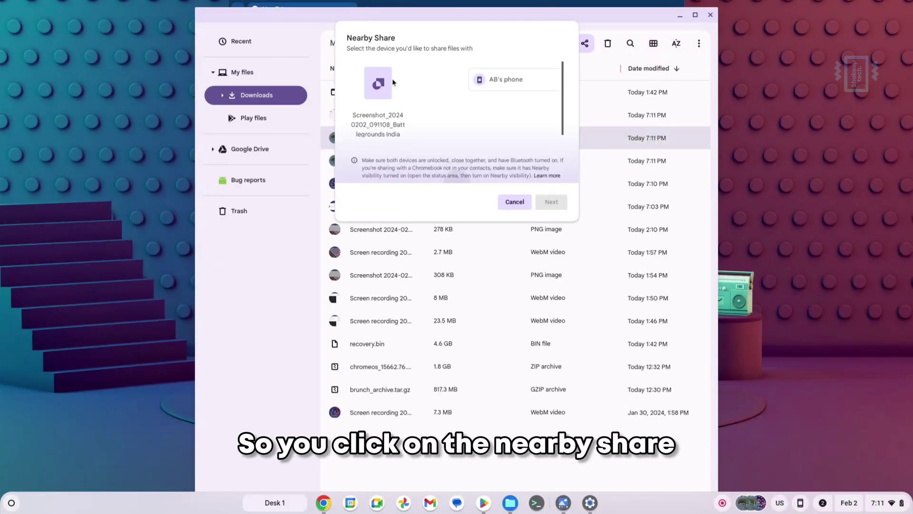
{"action": "left_click", "coordinate": [516, 84]}
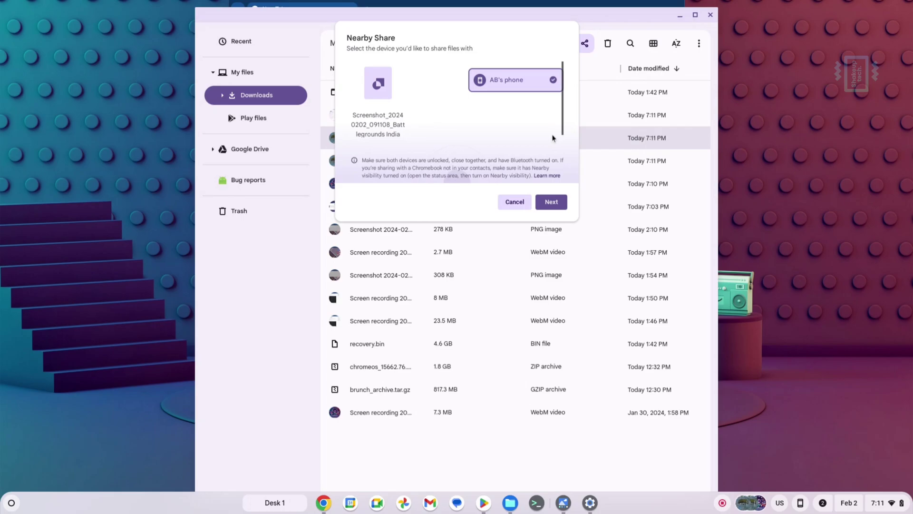
{"action": "left_click", "coordinate": [551, 201]}
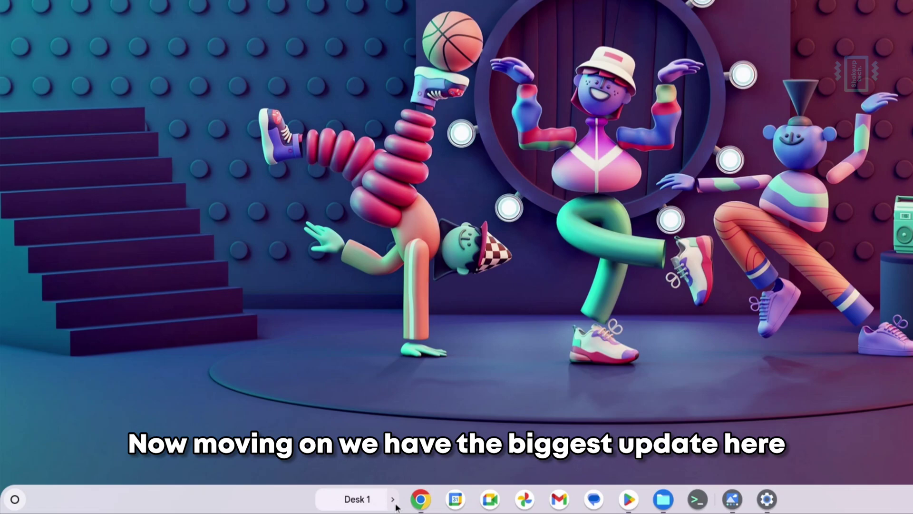
Hide the current desk's name on the shelf, then show it again
{"action": "left_click", "coordinate": [391, 504]}
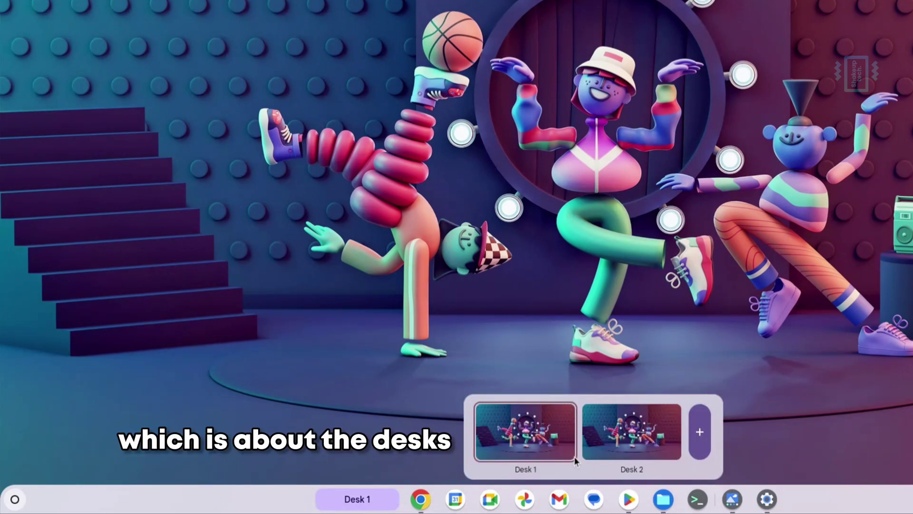
{"action": "left_click", "coordinate": [369, 379]}
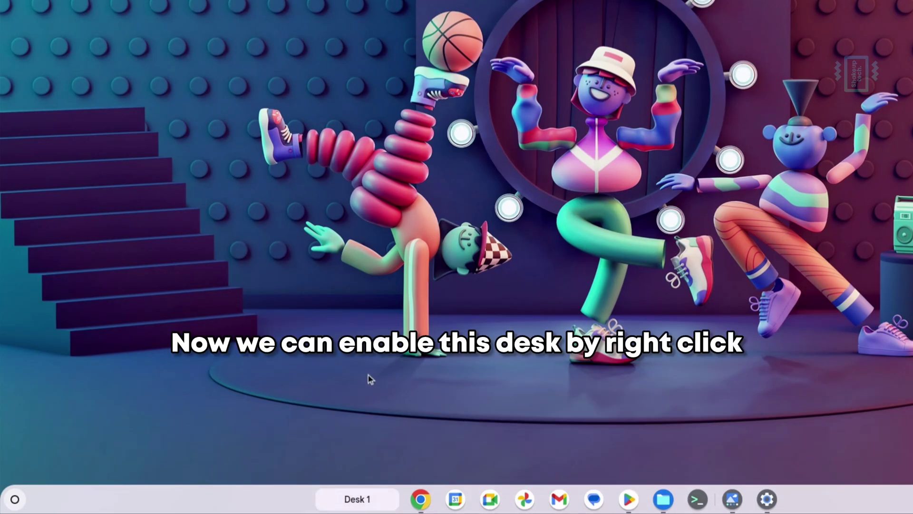
{"action": "right_click", "coordinate": [248, 509]}
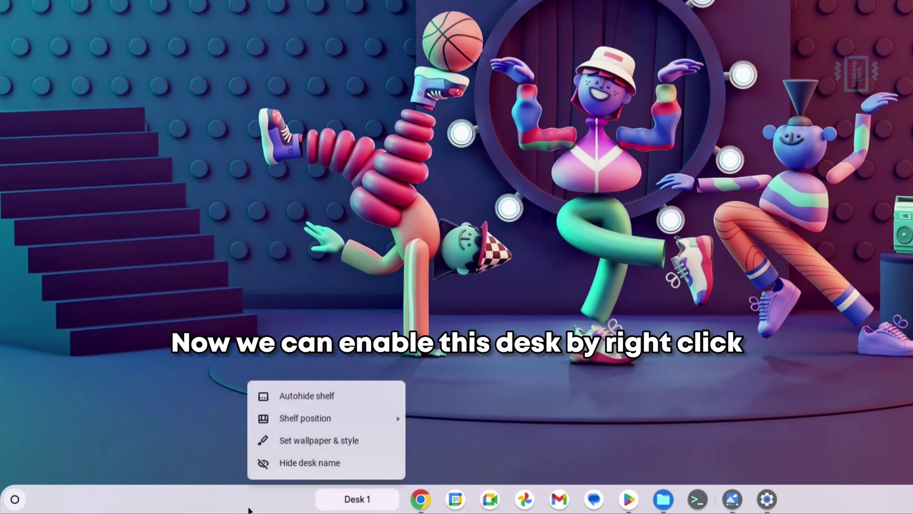
{"action": "left_click", "coordinate": [301, 463]}
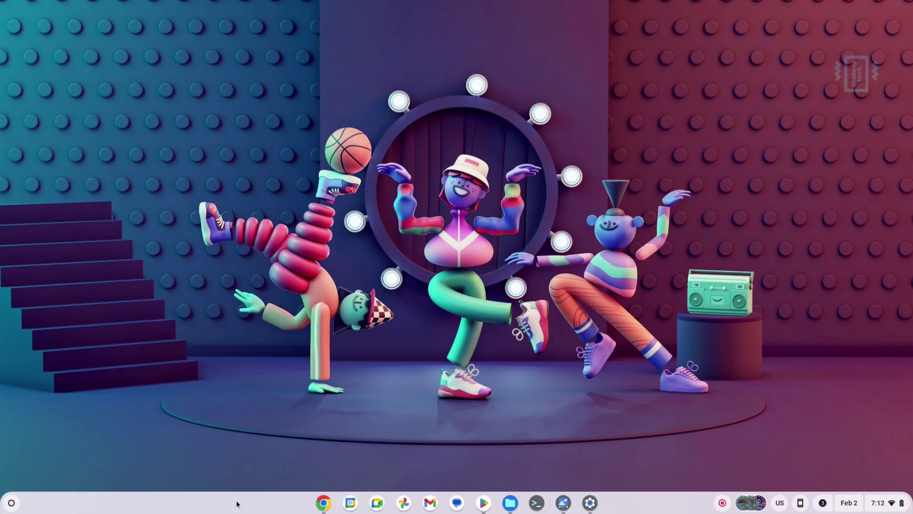
{"action": "right_click", "coordinate": [237, 503]}
{"action": "left_click", "coordinate": [261, 481]}
Add a third desk and switch to Desk 3
{"action": "left_click", "coordinate": [279, 503]}
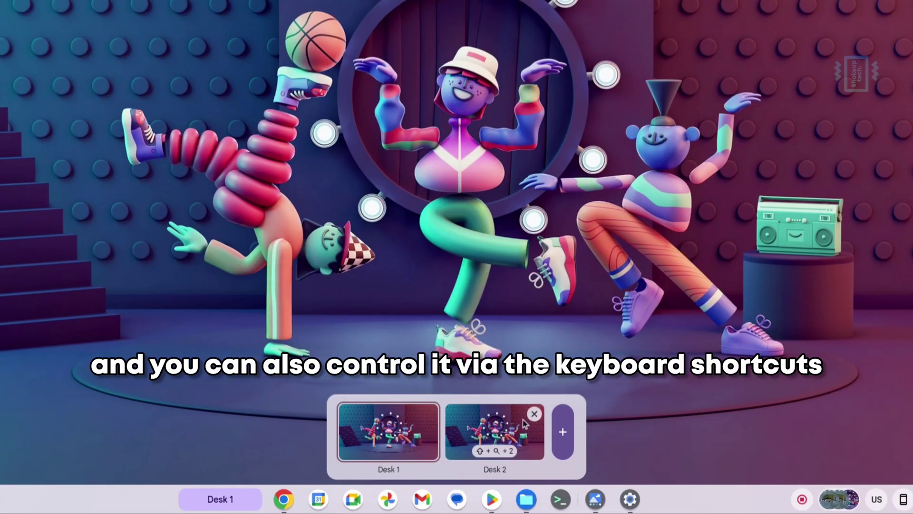
{"action": "left_click", "coordinate": [562, 431]}
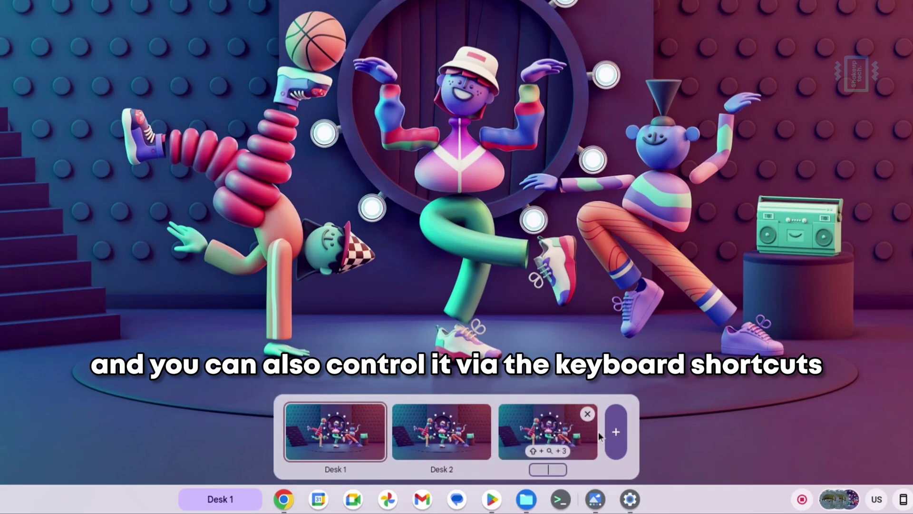
{"action": "left_click", "coordinate": [543, 437]}
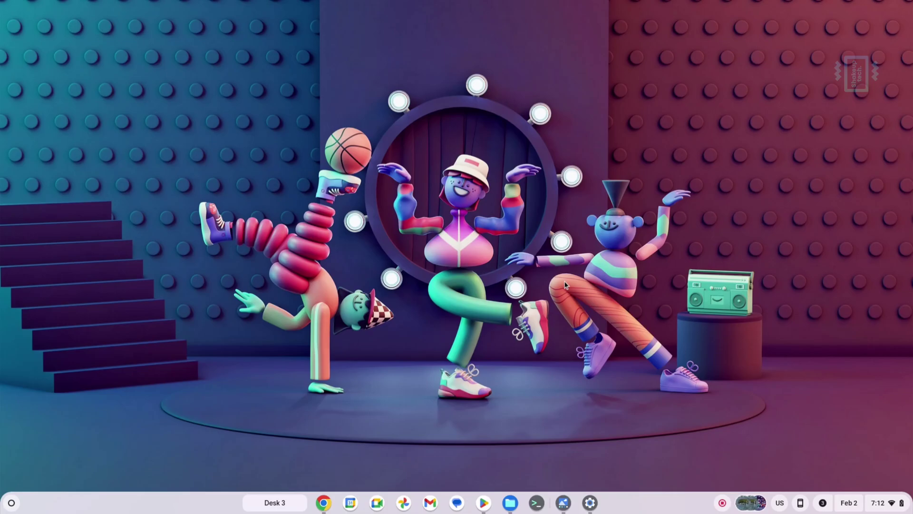
Switch to Desk 1 and bring back its Files, Google Play and Settings windows
{"action": "key", "text": "F5"}
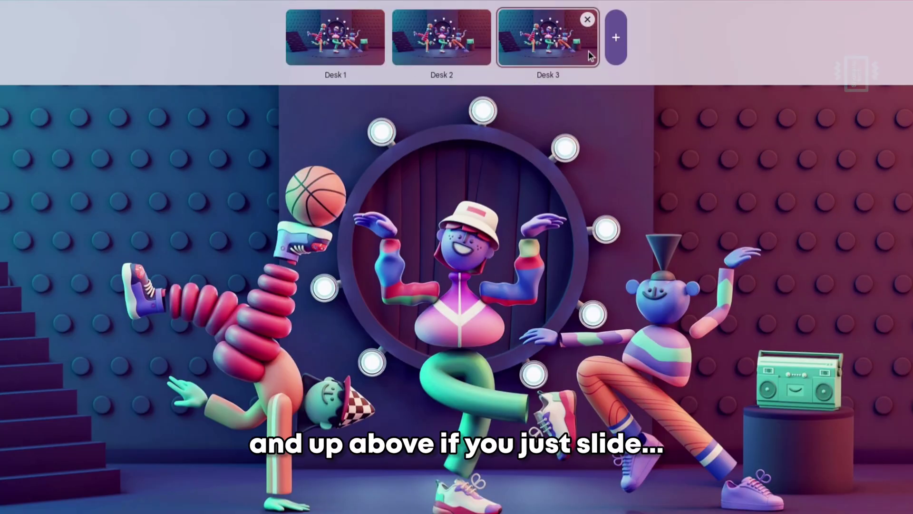
{"action": "left_click", "coordinate": [359, 54]}
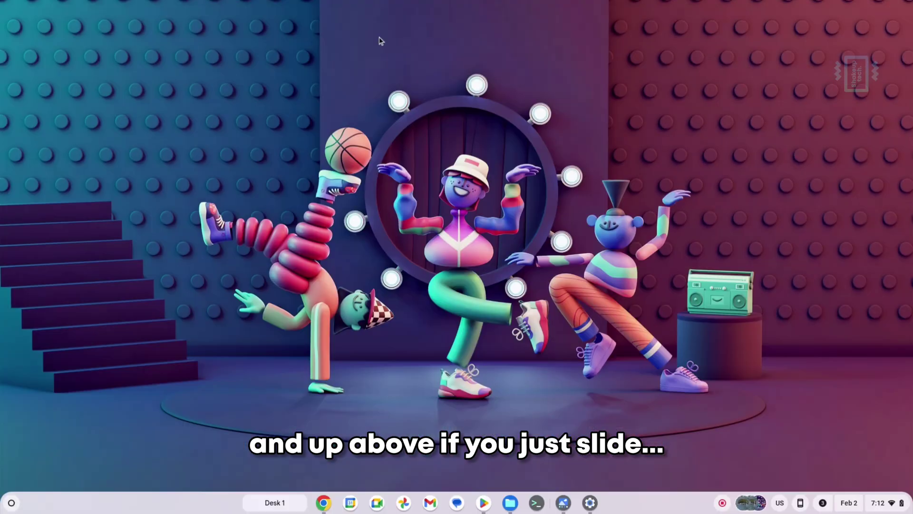
{"action": "left_click", "coordinate": [510, 503]}
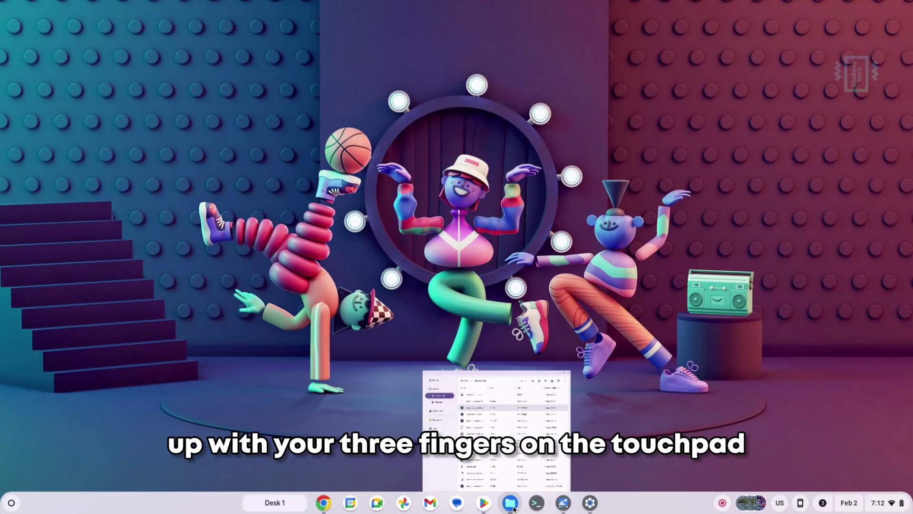
{"action": "left_click", "coordinate": [484, 503]}
{"action": "left_click", "coordinate": [589, 504]}
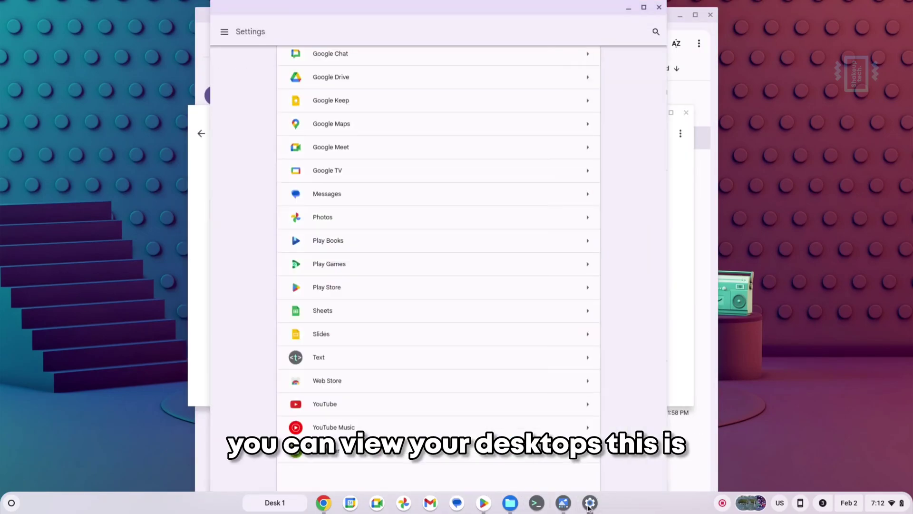
Check Desk 2, then return to Desk 1 and bring forward Play Store, Files and Wallpaper & style
{"action": "key", "text": "F5"}
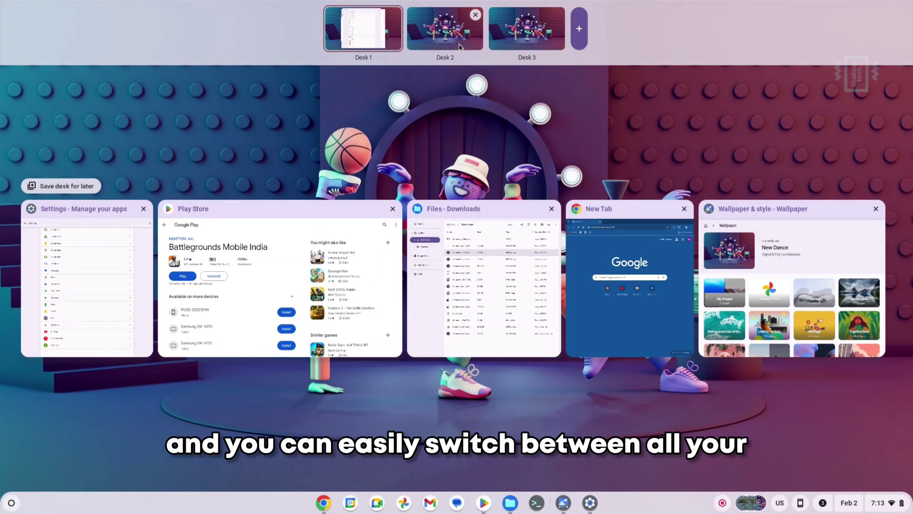
{"action": "left_click", "coordinate": [456, 44]}
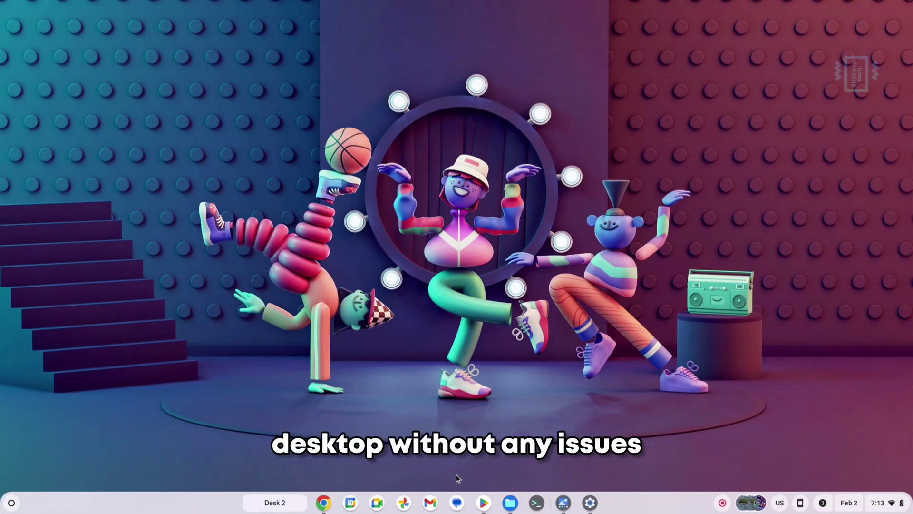
{"action": "left_click", "coordinate": [483, 506]}
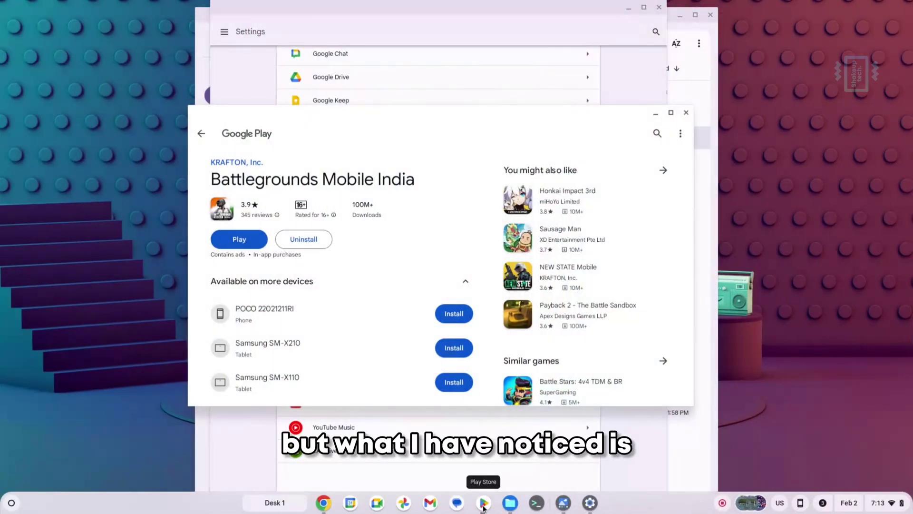
{"action": "left_click", "coordinate": [510, 502]}
{"action": "left_click", "coordinate": [564, 505]}
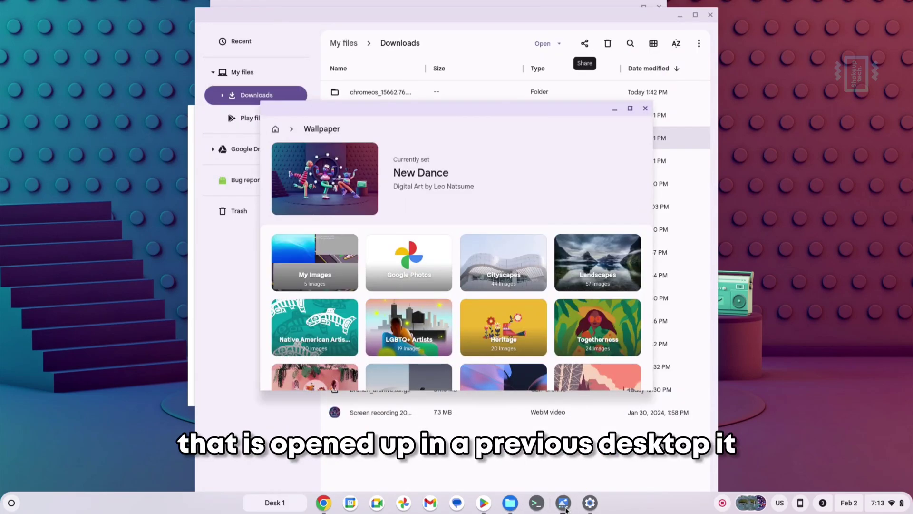
{"action": "key", "text": "F5"}
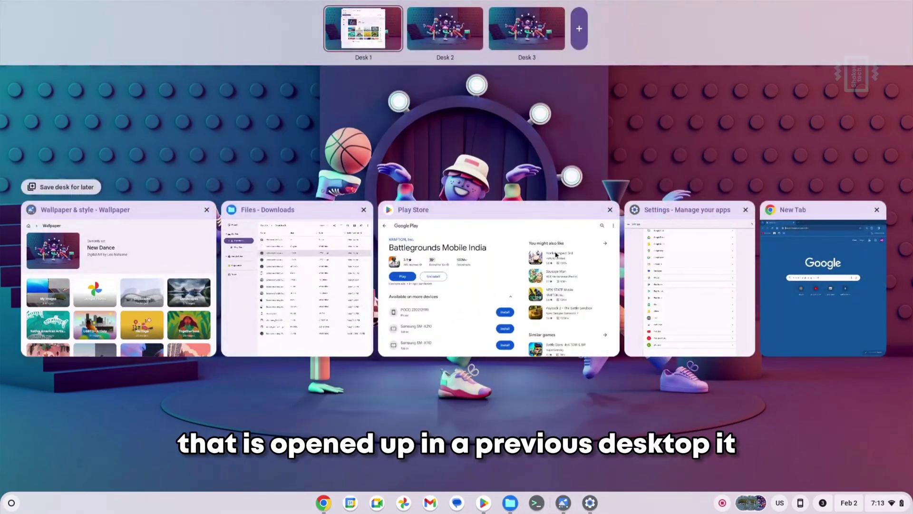
Save Desk 1 and its windows for later from Overview
{"action": "left_click", "coordinate": [445, 28]}
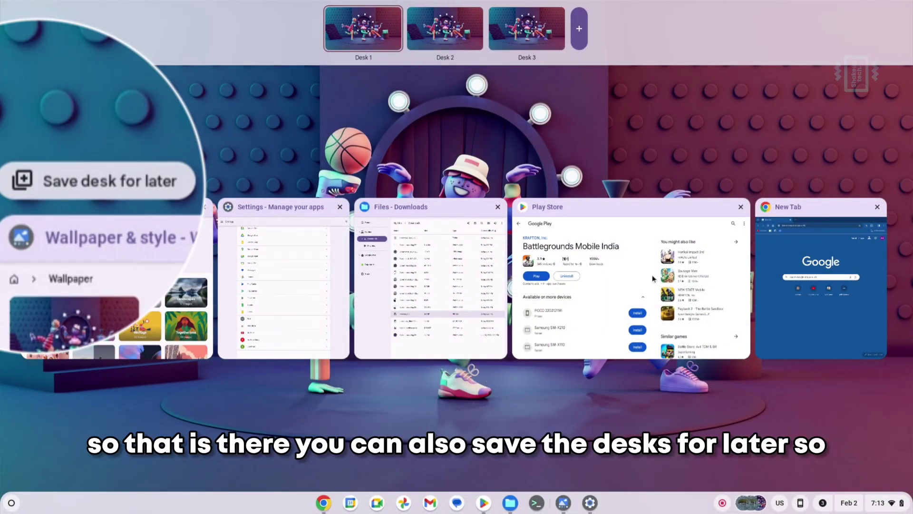
{"action": "left_click", "coordinate": [63, 185]}
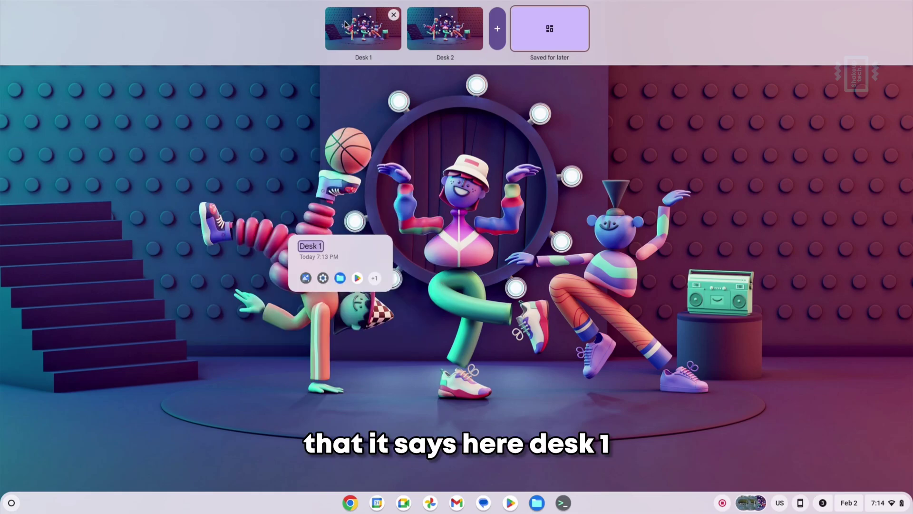
{"action": "left_click", "coordinate": [552, 256]}
Reopen the saved Desk 1 from Saved for later as the new desk Desk 1 (1)
{"action": "key", "text": "F5"}
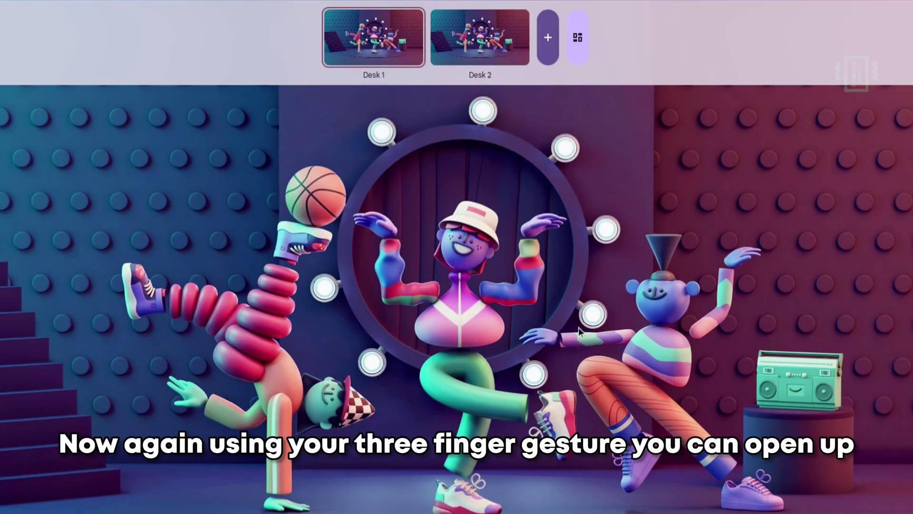
{"action": "left_click", "coordinate": [577, 40]}
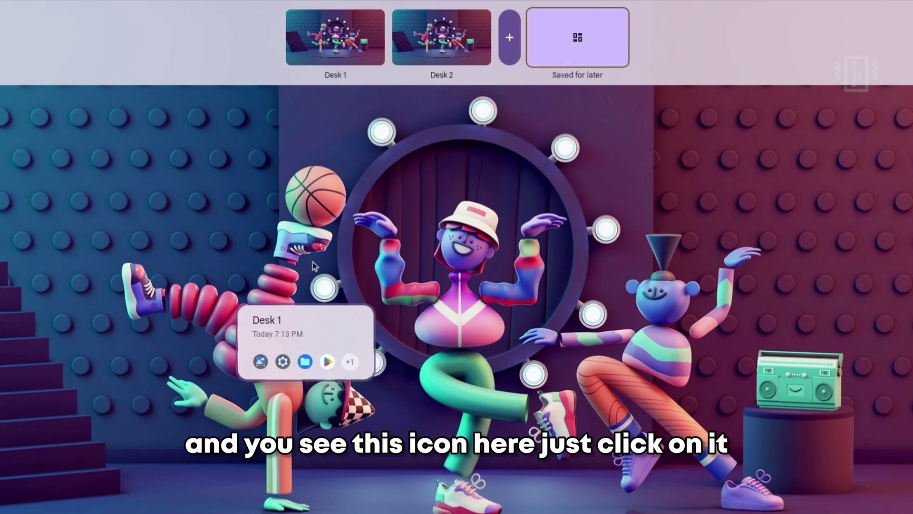
{"action": "mouse_move", "coordinate": [281, 308]}
{"action": "left_click", "coordinate": [300, 327]}
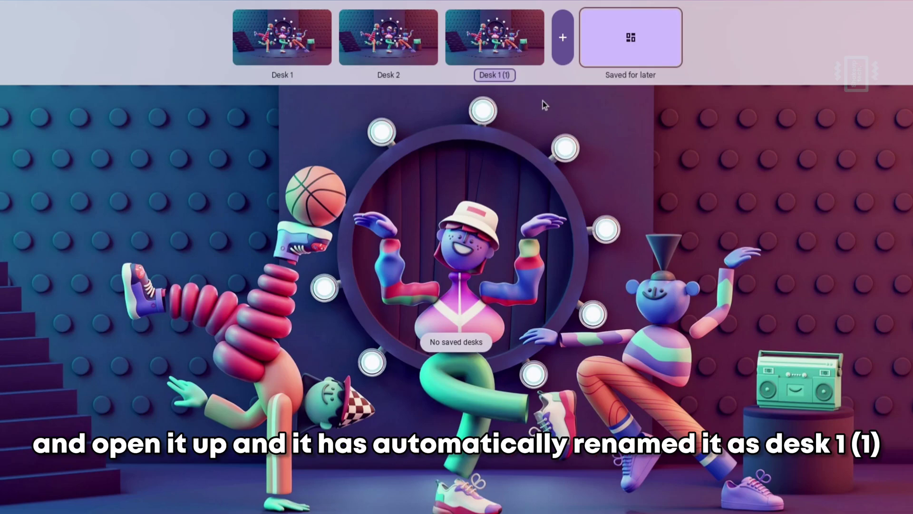
{"action": "left_click", "coordinate": [519, 57]}
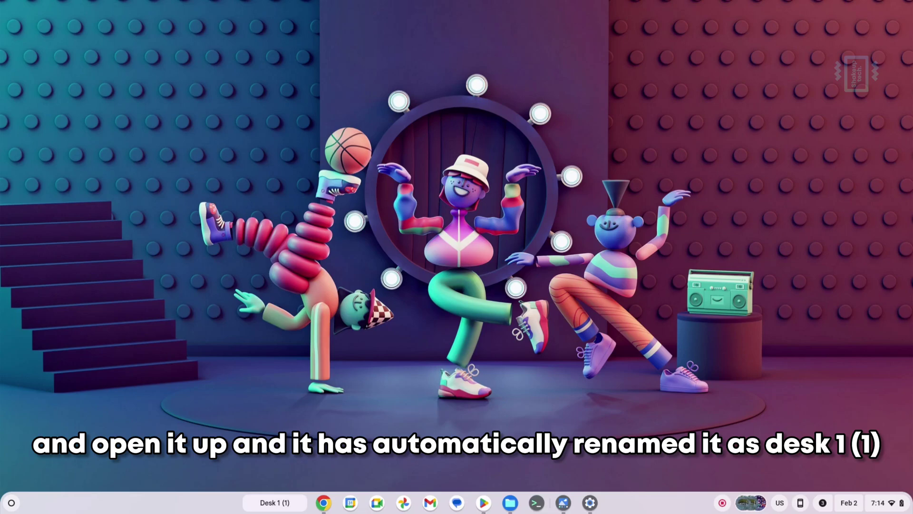
Launch Play Store, Files and Wallpaper & style on Desk 1 (1), then minimize Files and Play Store
{"action": "left_click", "coordinate": [485, 502]}
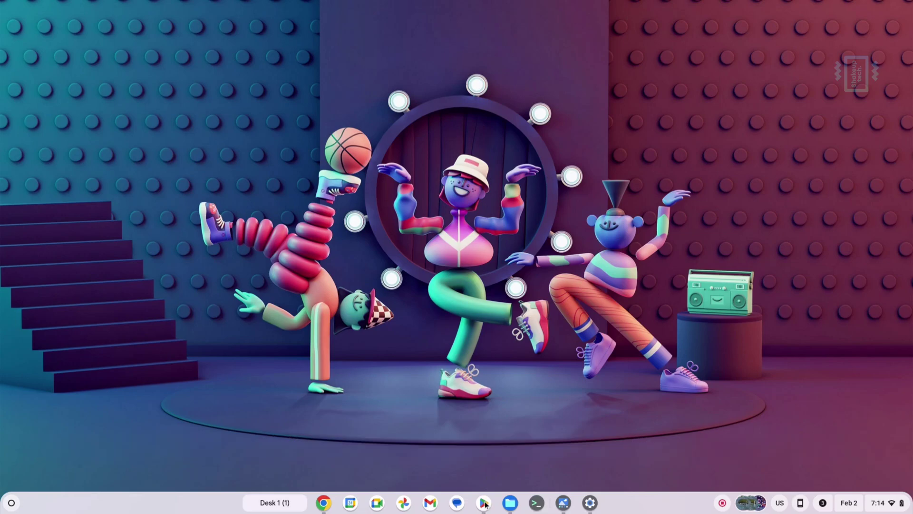
{"action": "left_click", "coordinate": [510, 505]}
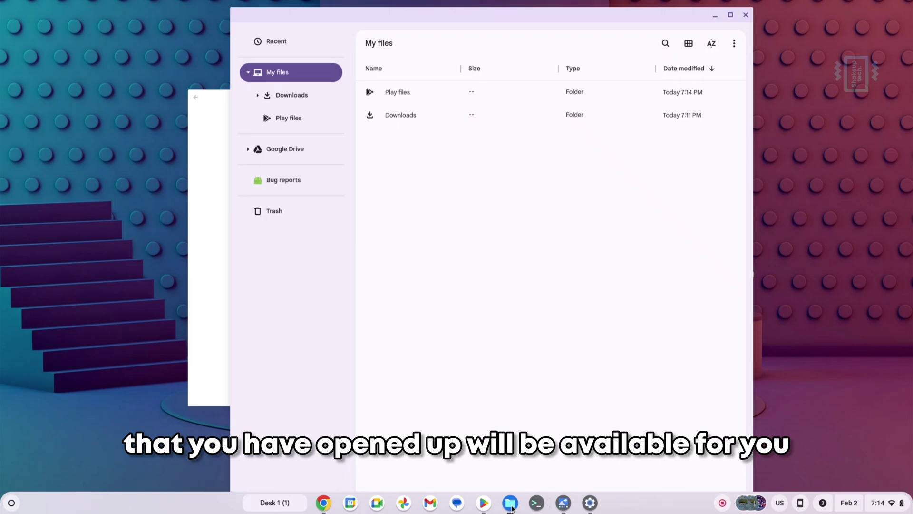
{"action": "left_click", "coordinate": [570, 505]}
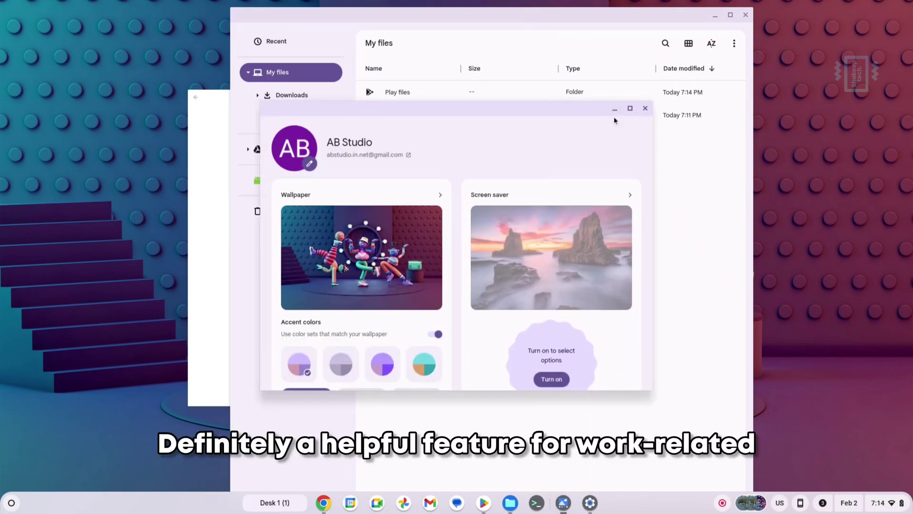
{"action": "left_click", "coordinate": [715, 15]}
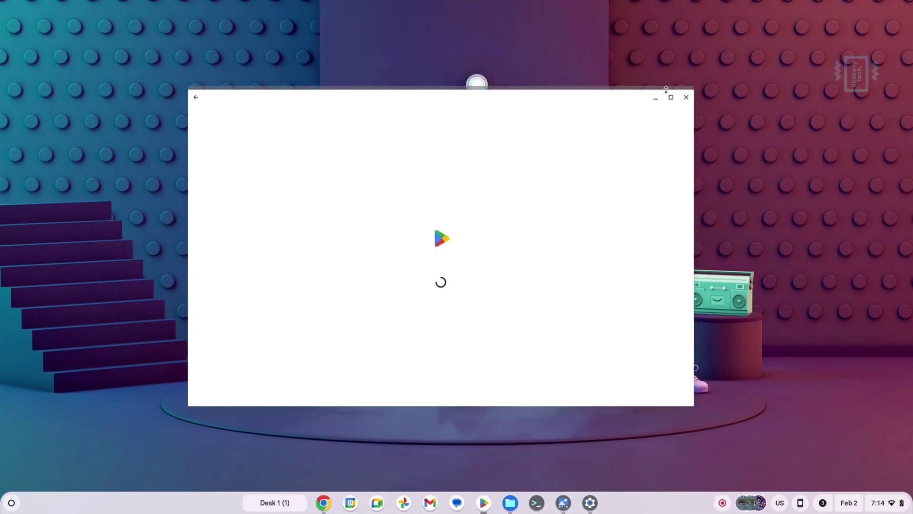
{"action": "left_click", "coordinate": [657, 95]}
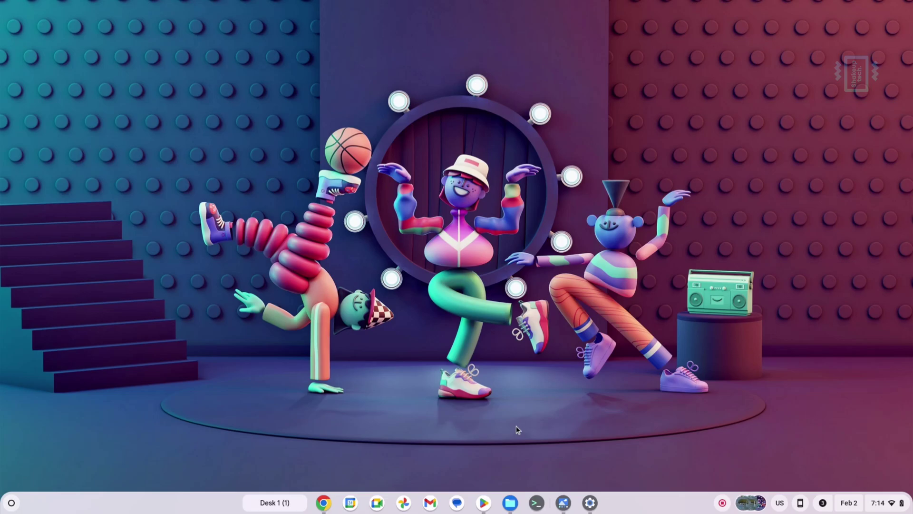
In Overview, close Desk 2 and combine Desk 1 (1) into Desk 1
{"action": "key", "text": "F5"}
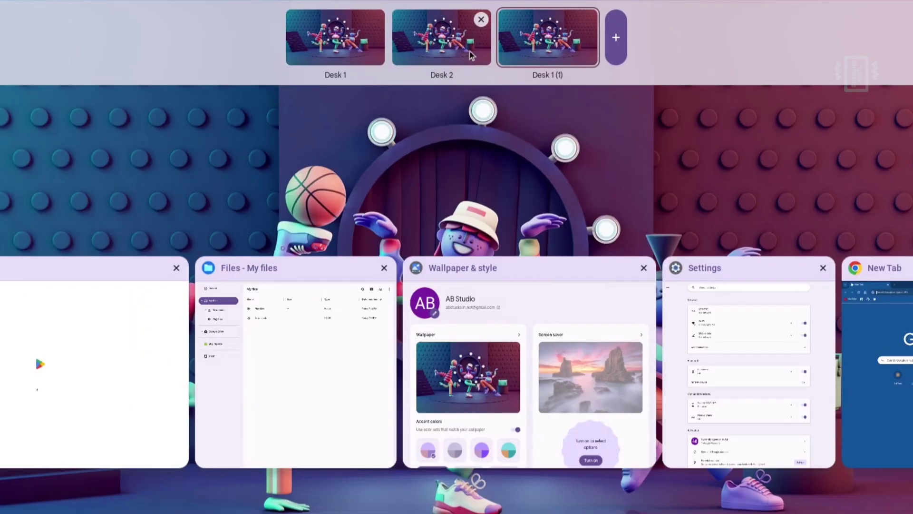
{"action": "left_click", "coordinate": [481, 20]}
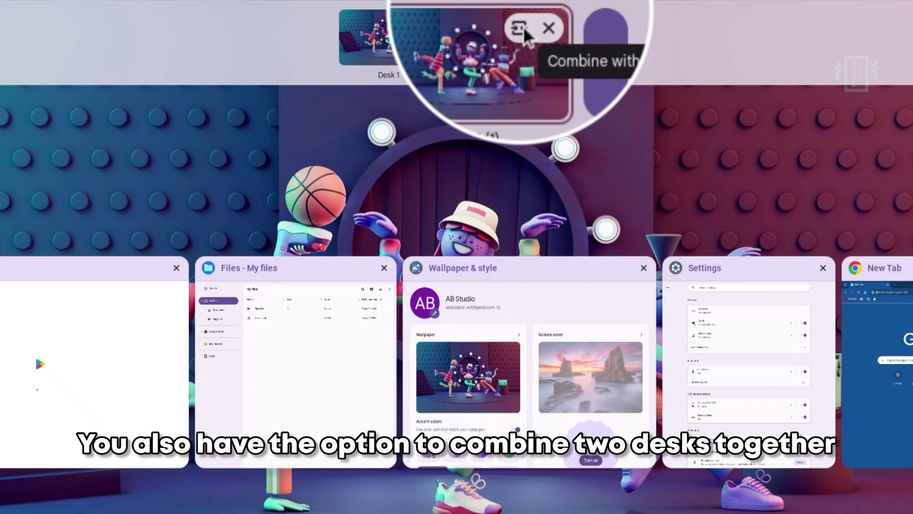
{"action": "left_click", "coordinate": [522, 20]}
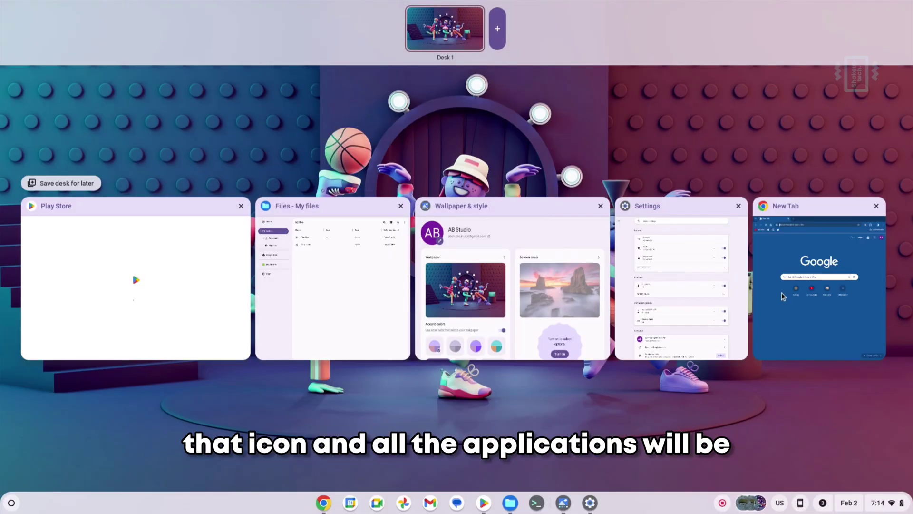
{"action": "left_click", "coordinate": [723, 297]}
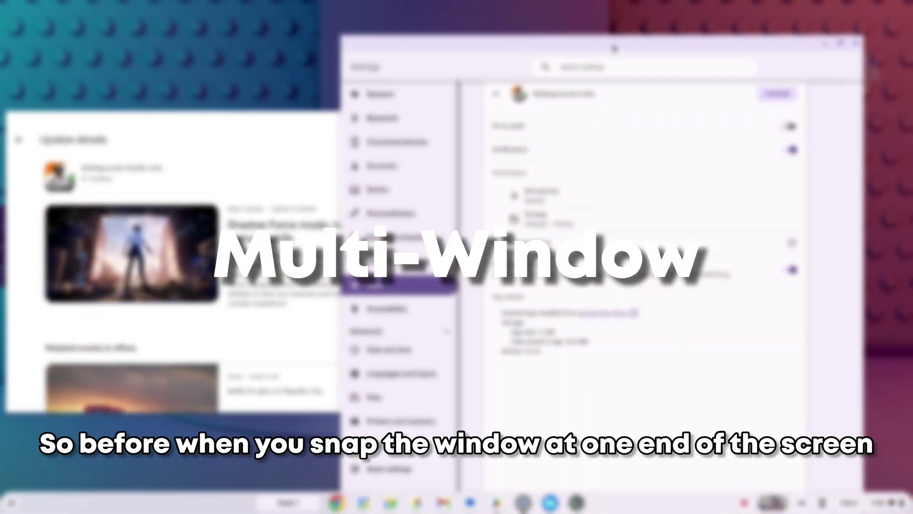
Snap Settings, Chrome, Play Store and Wallpaper windows into side-by-side split-view pairs
{"action": "left_click_drag", "start_coordinate": [614, 48], "coordinate": [911, 76]}
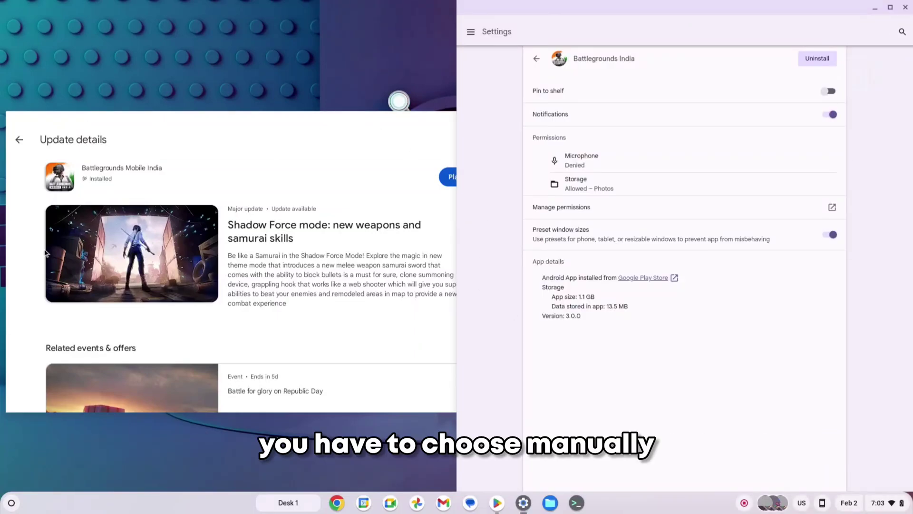
{"action": "left_click_drag", "start_coordinate": [301, 119], "coordinate": [2, 100]}
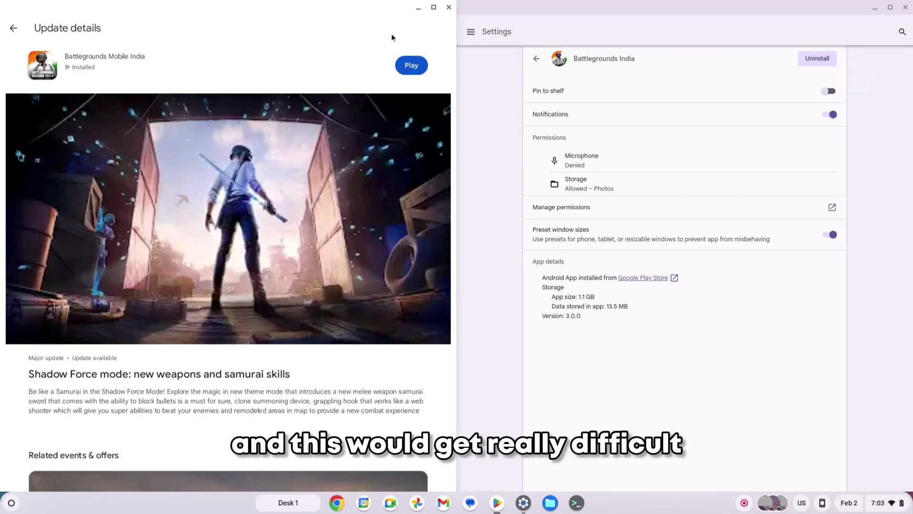
{"action": "left_click_drag", "start_coordinate": [375, 13], "coordinate": [416, 56]}
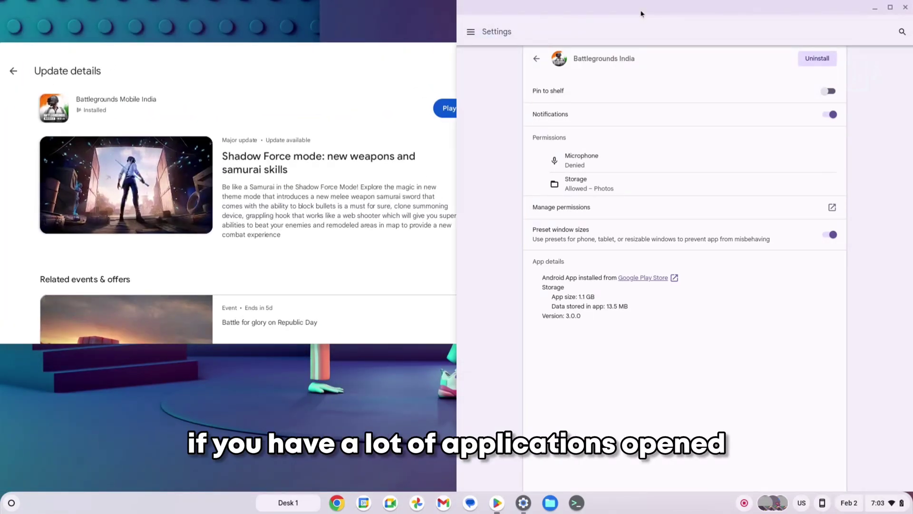
{"action": "left_click_drag", "start_coordinate": [640, 14], "coordinate": [592, 44]}
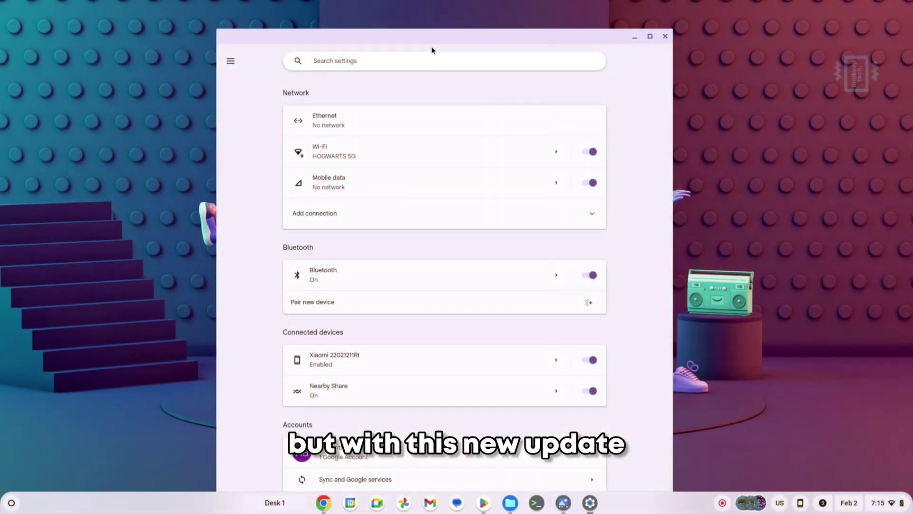
{"action": "left_click_drag", "start_coordinate": [432, 37], "coordinate": [910, 68]}
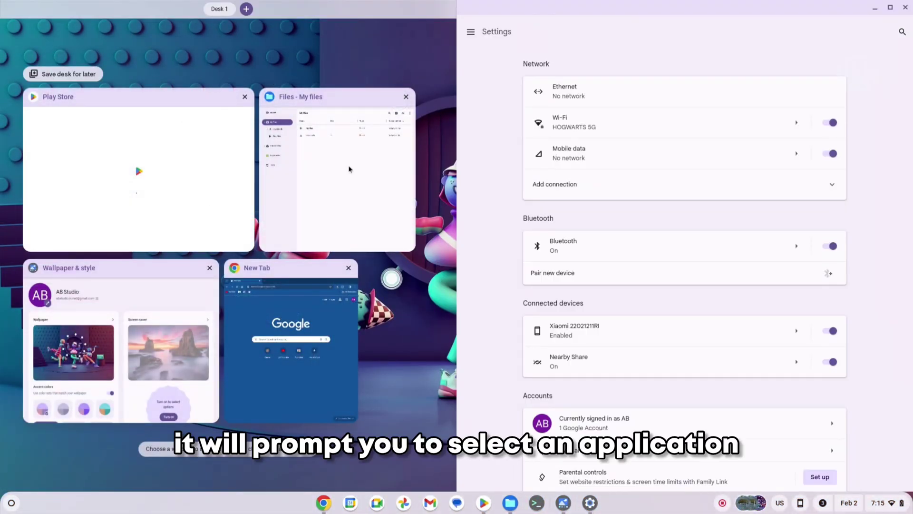
{"action": "left_click", "coordinate": [295, 303]}
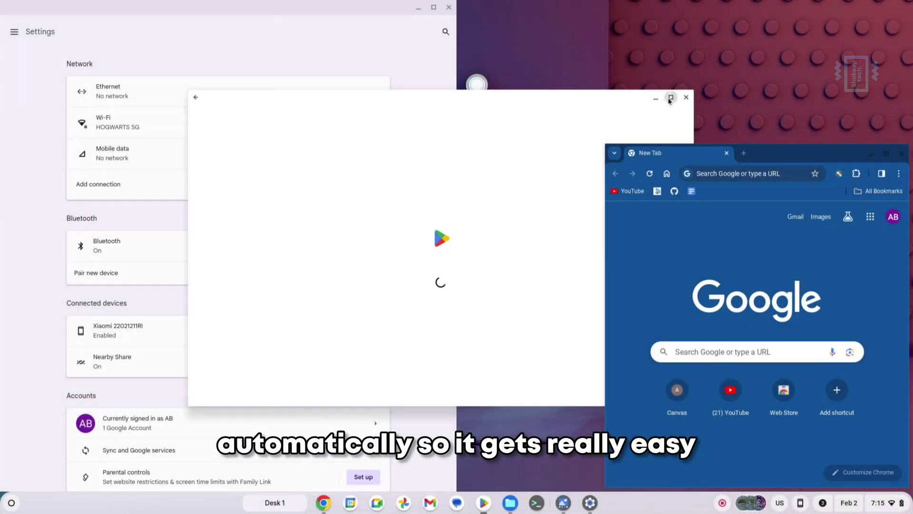
{"action": "mouse_move", "coordinate": [669, 100]}
{"action": "left_click", "coordinate": [600, 130]}
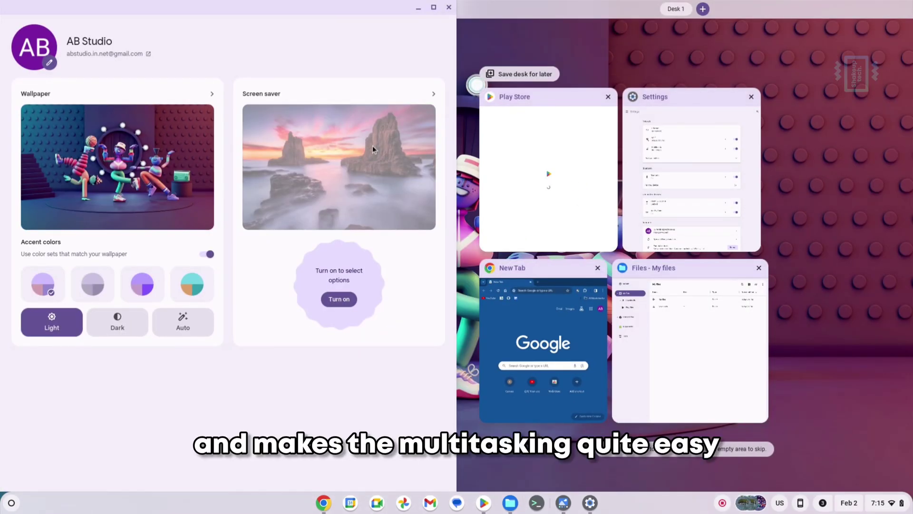
{"action": "left_click", "coordinate": [569, 165]}
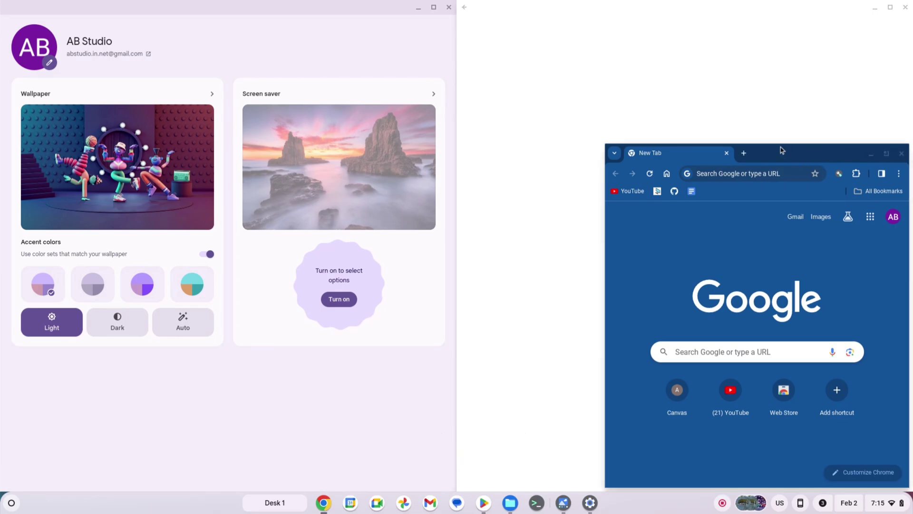
Close the Chrome New Tab, Play Store and Wallpaper & style windows, then float Settings free
{"action": "left_click", "coordinate": [902, 154]}
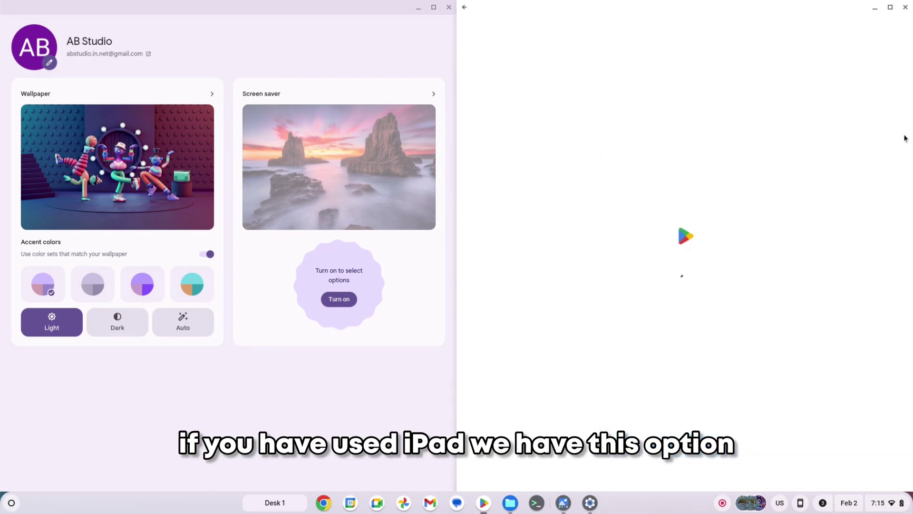
{"action": "left_click", "coordinate": [906, 11]}
{"action": "left_click", "coordinate": [449, 7]}
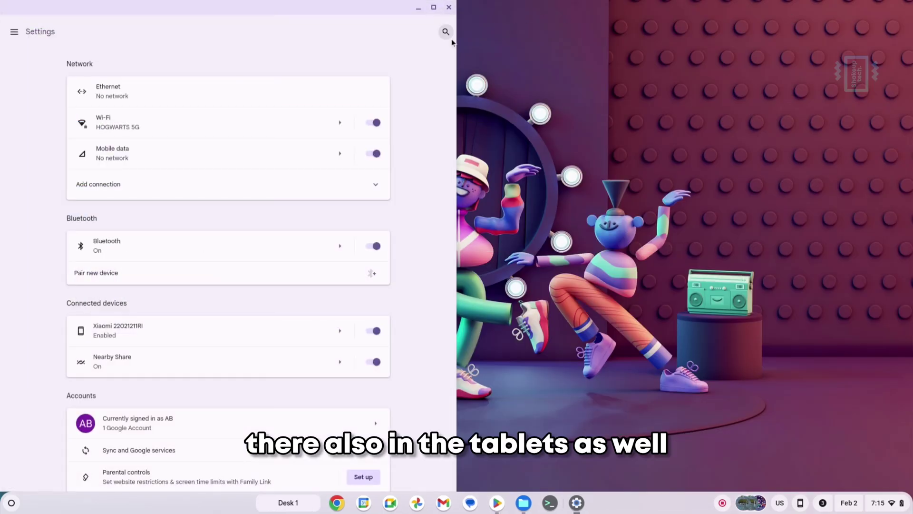
{"action": "left_click_drag", "start_coordinate": [343, 11], "coordinate": [526, 24]}
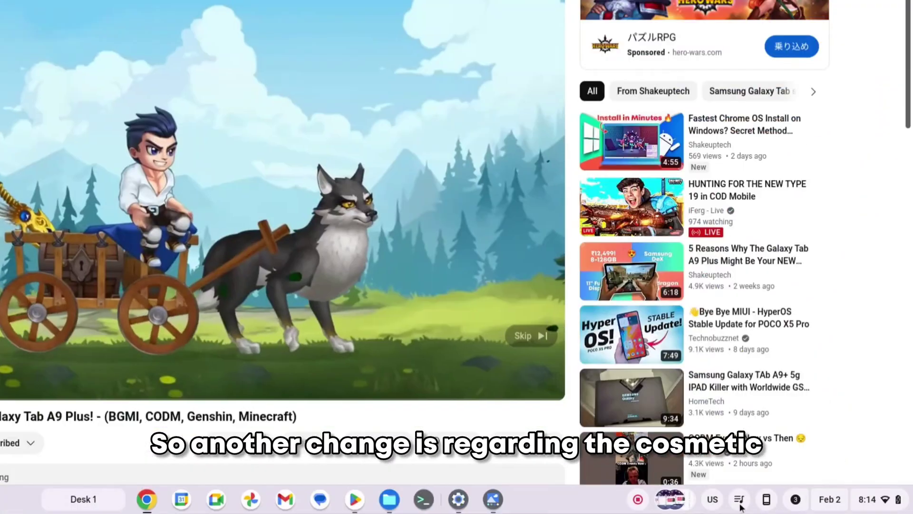
Enable the Global Media Controls CrOS updated UI and Cast start/stop flags, then restart
{"action": "left_click", "coordinate": [739, 501]}
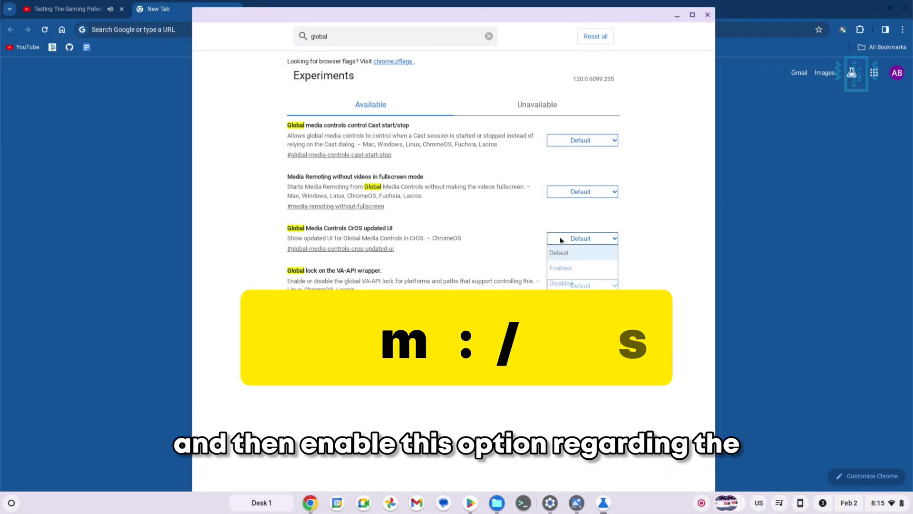
{"action": "left_click", "coordinate": [561, 268]}
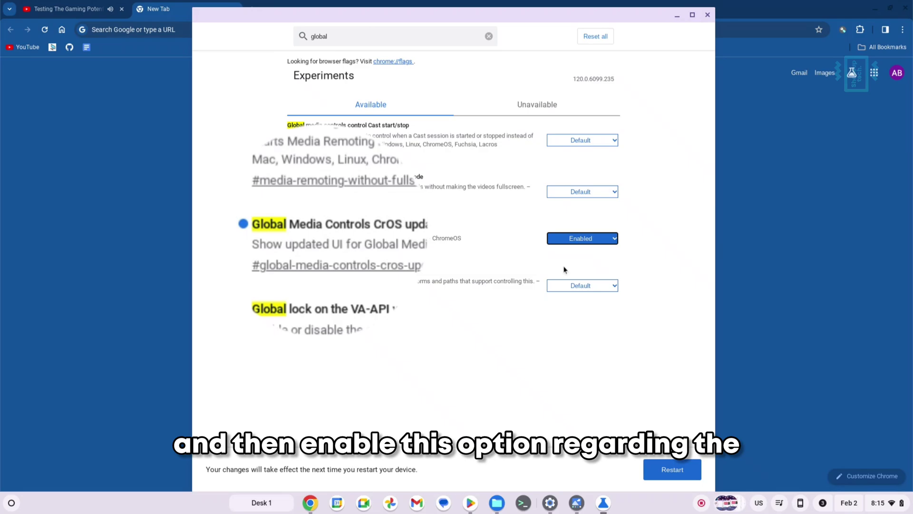
{"action": "left_click", "coordinate": [565, 141]}
{"action": "left_click", "coordinate": [575, 168]}
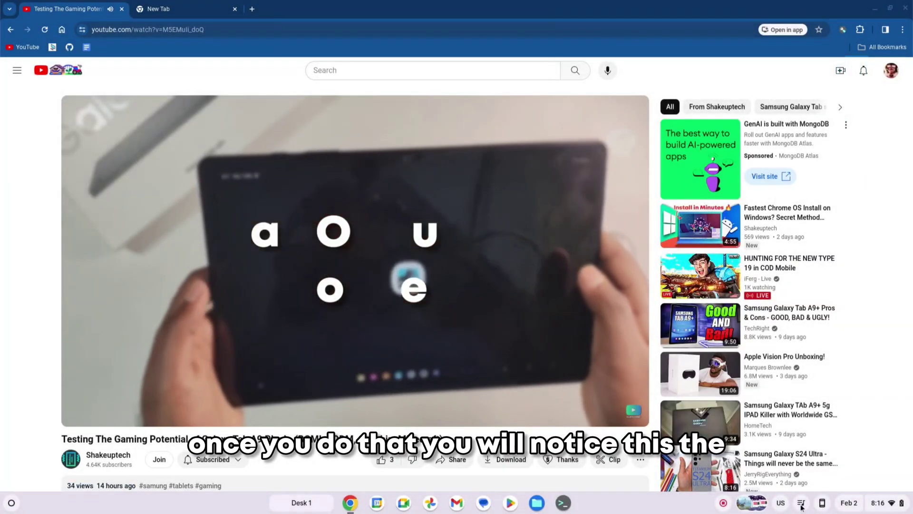
{"action": "left_click", "coordinate": [802, 503]}
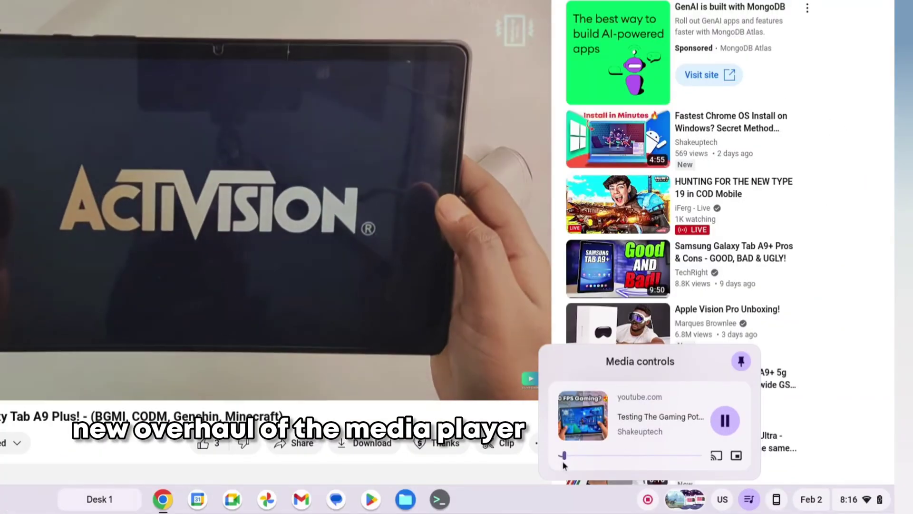
Skip ahead in the YouTube video from the media controls seek bar and check the cast devices
{"action": "left_click_drag", "start_coordinate": [562, 461], "coordinate": [589, 458]}
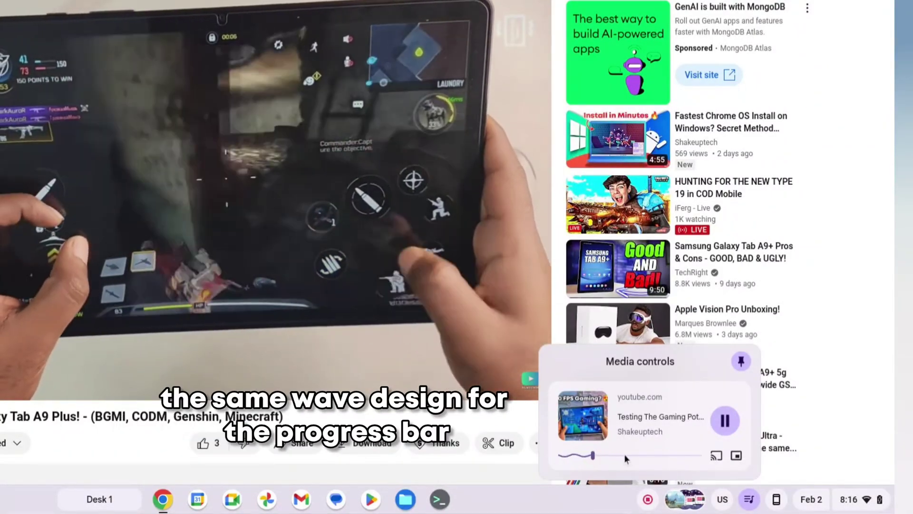
{"action": "left_click", "coordinate": [716, 455]}
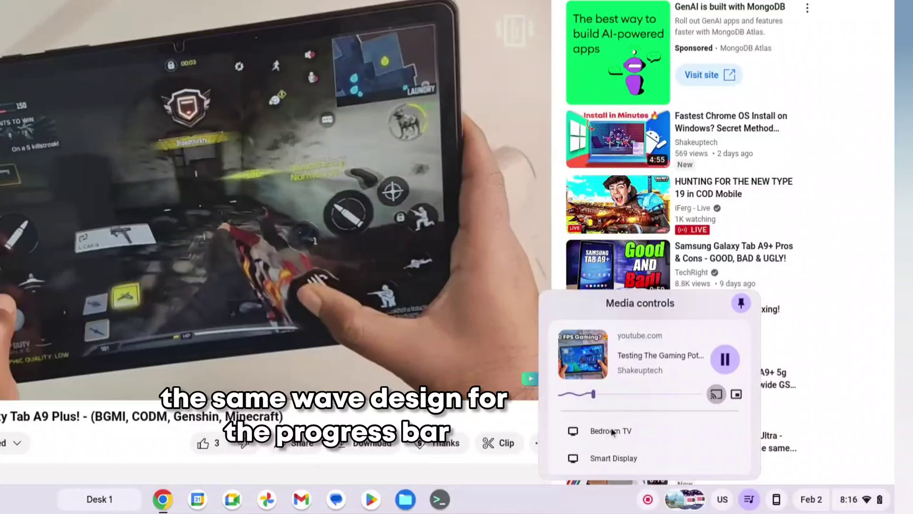
{"action": "left_click", "coordinate": [719, 396]}
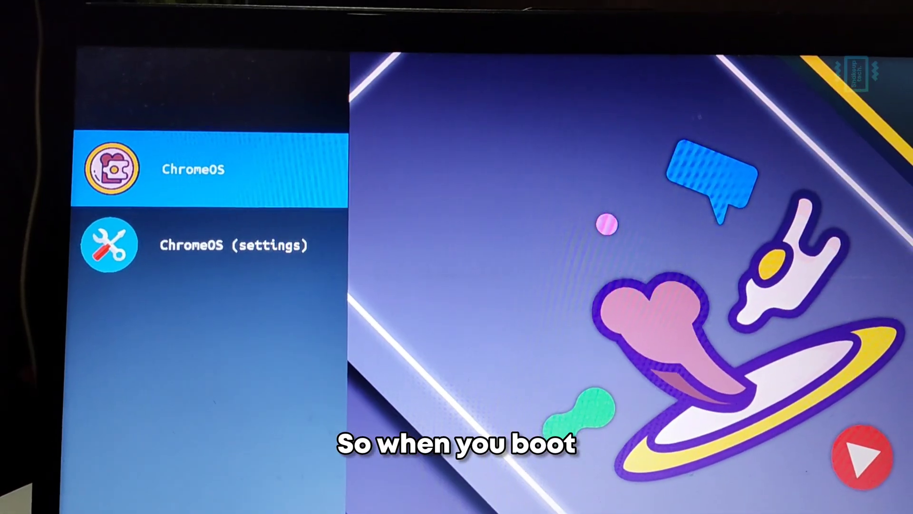
Boot ChromeOS (settings), keep kernel 6.1, tick the pwa option and confirm the page
{"action": "key", "text": "Down"}
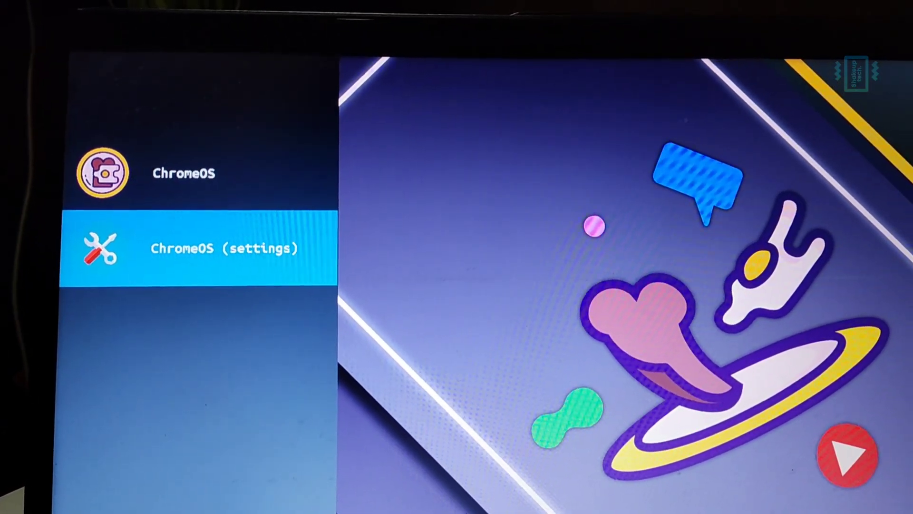
{"action": "key", "text": "Return"}
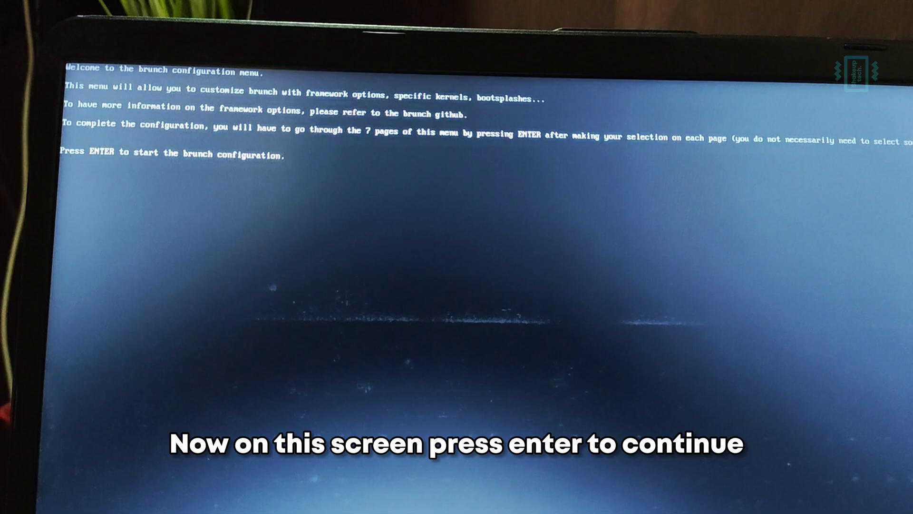
{"action": "key", "text": "Return"}
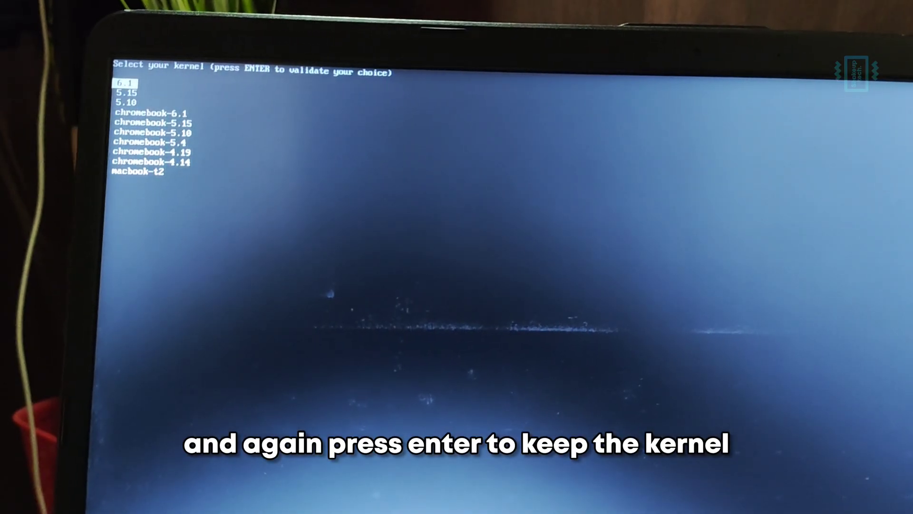
{"action": "key", "text": "Return"}
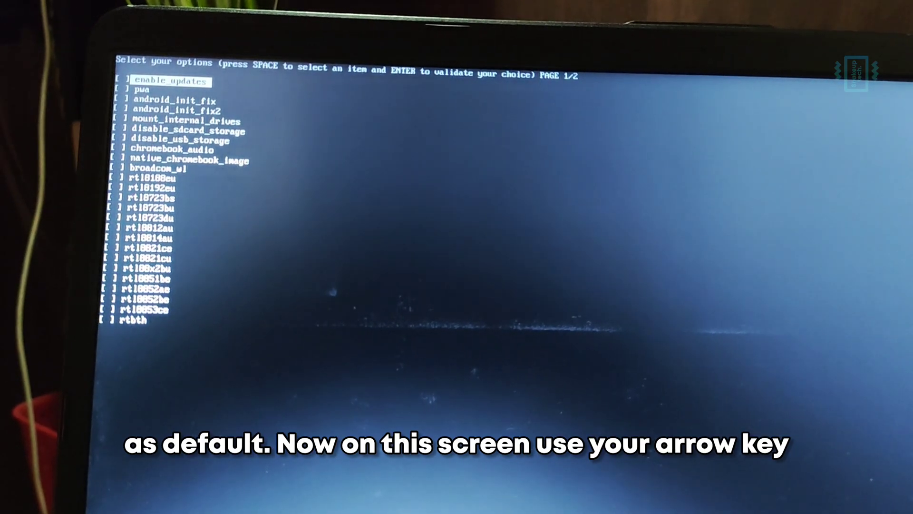
{"action": "key", "text": "Down"}
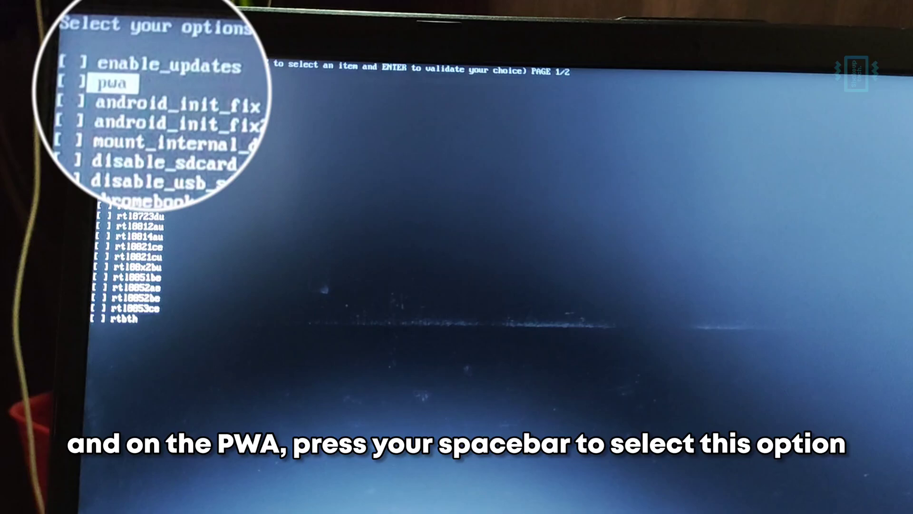
{"action": "key", "text": "space"}
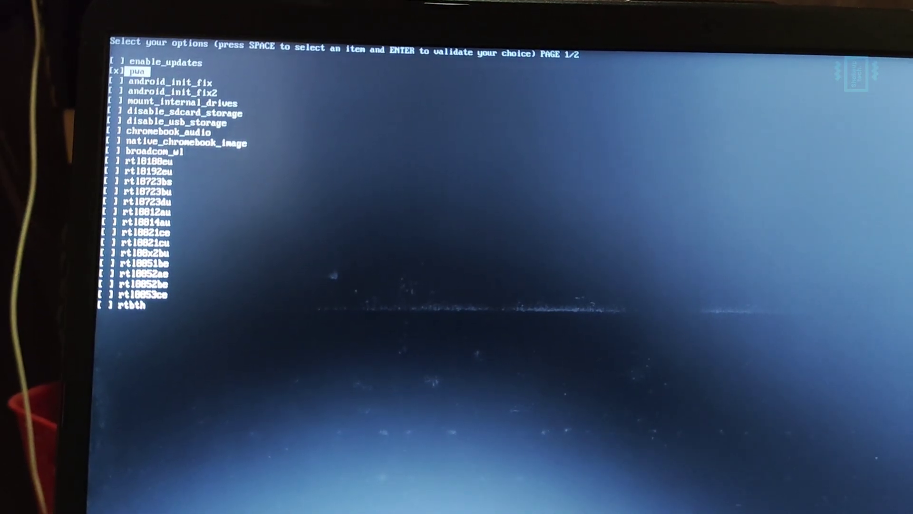
{"action": "key", "text": "Return"}
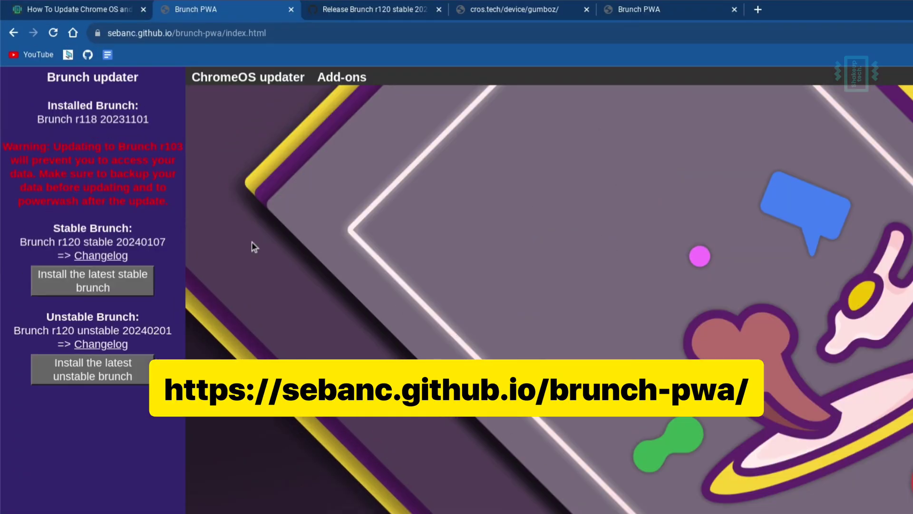
Install the latest stable Brunch release and the latest ChromeOS recovery image from Brunch PWA
{"action": "left_click", "coordinate": [94, 286]}
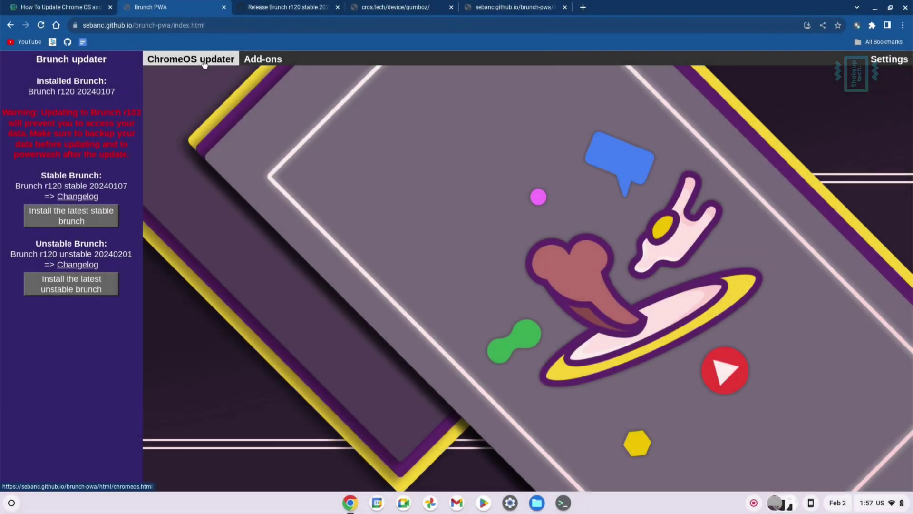
{"action": "left_click", "coordinate": [203, 63]}
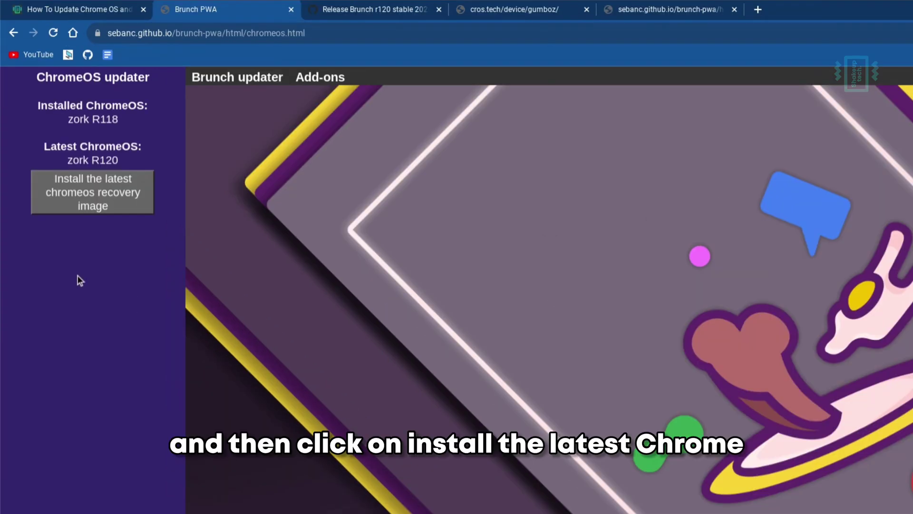
{"action": "left_click", "coordinate": [99, 200]}
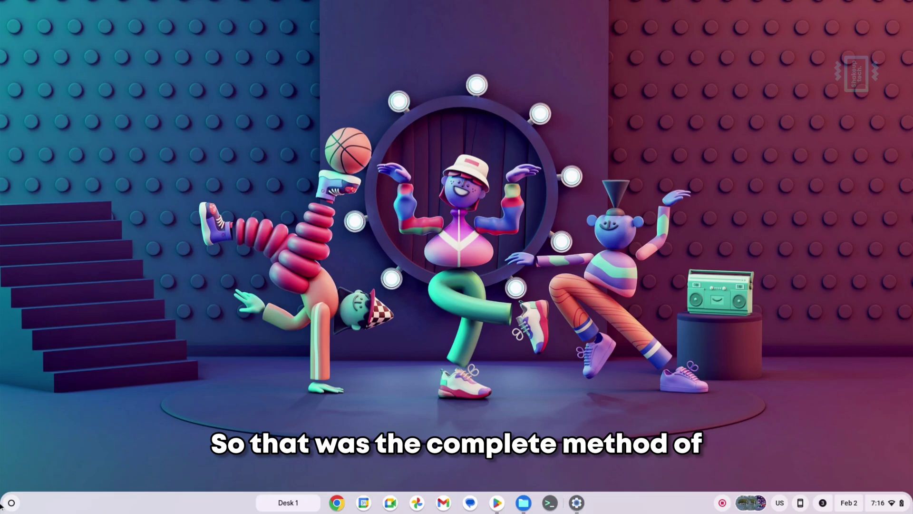
Check the launcher, holding space and notifications, ending with the quick settings panel open
{"action": "left_click", "coordinate": [12, 502]}
{"action": "left_click", "coordinate": [12, 502]}
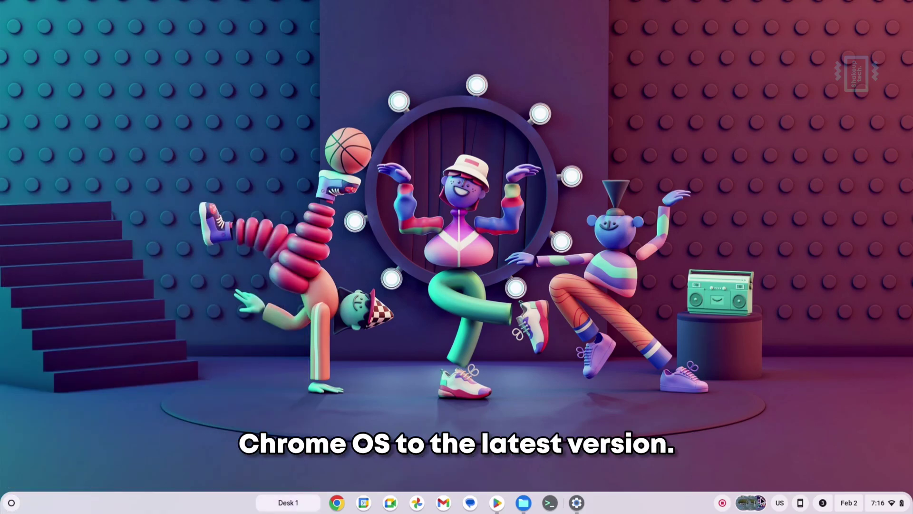
{"action": "left_click", "coordinate": [761, 500]}
{"action": "left_click", "coordinate": [761, 501]}
{"action": "left_click", "coordinate": [869, 508]}
{"action": "left_click", "coordinate": [869, 508]}
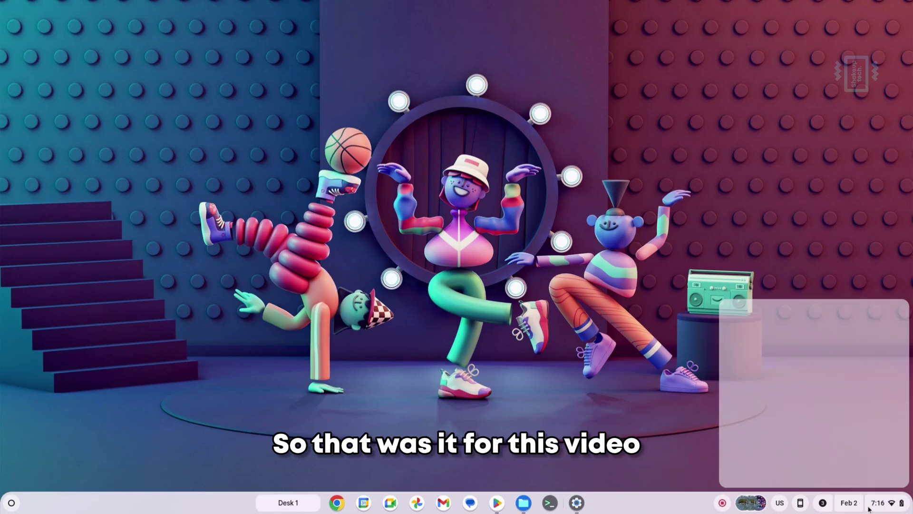
{"action": "left_click", "coordinate": [872, 508]}
{"action": "left_click", "coordinate": [875, 508]}
{"action": "left_click", "coordinate": [877, 508]}
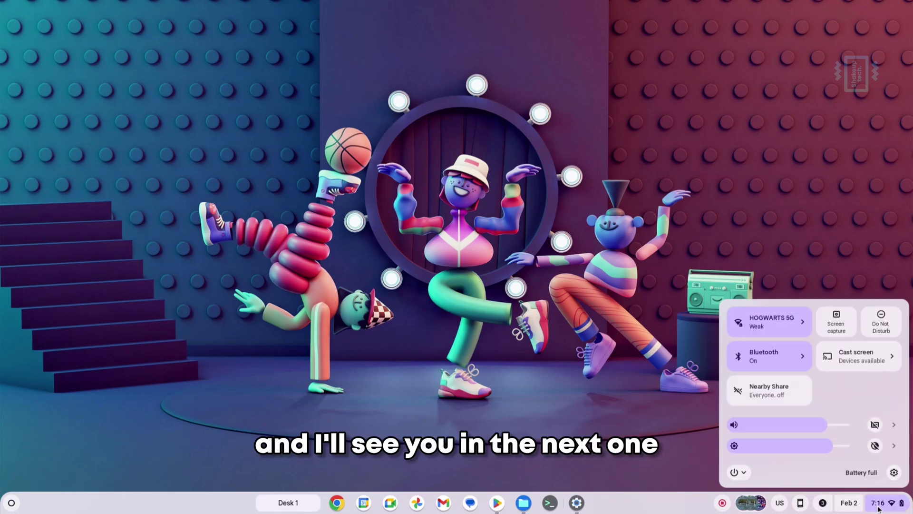